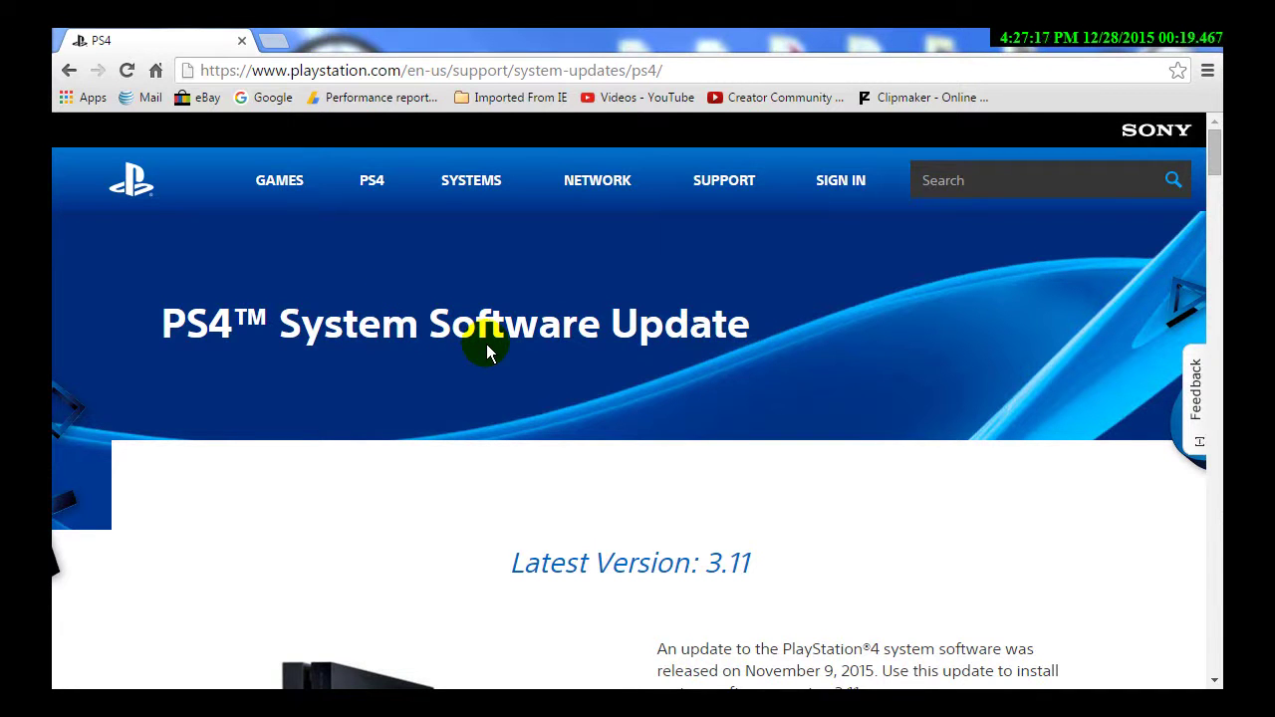
# Scroll to the download area and try downloading the regular version 3.11 update file
pyautogui.scroll(-1, 753, 380)
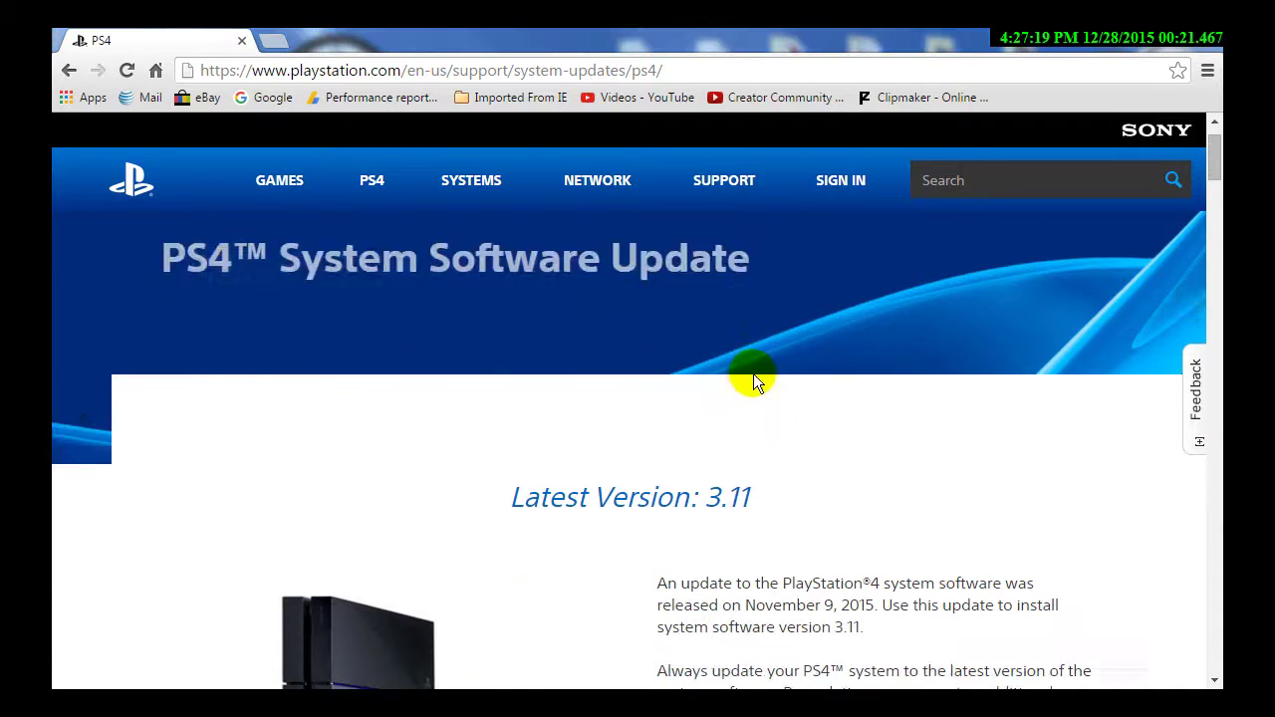
pyautogui.scroll(-5, 753, 382)
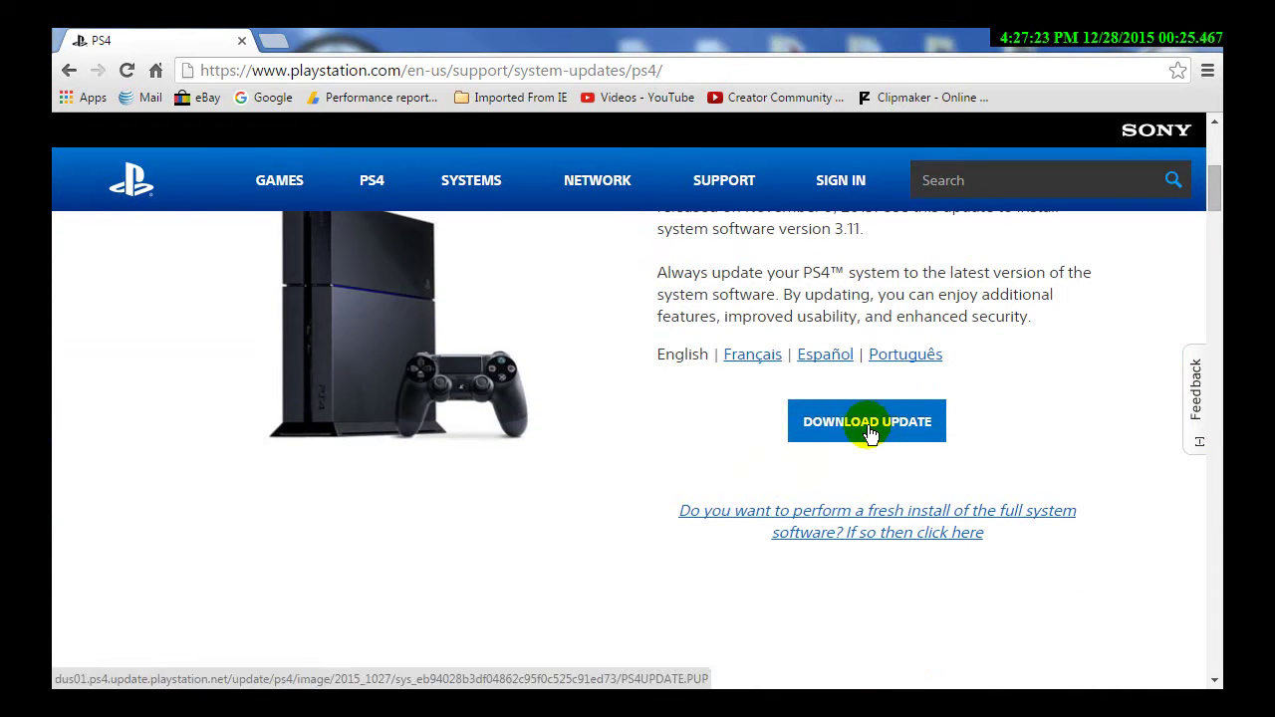
pyautogui.click(835, 408)
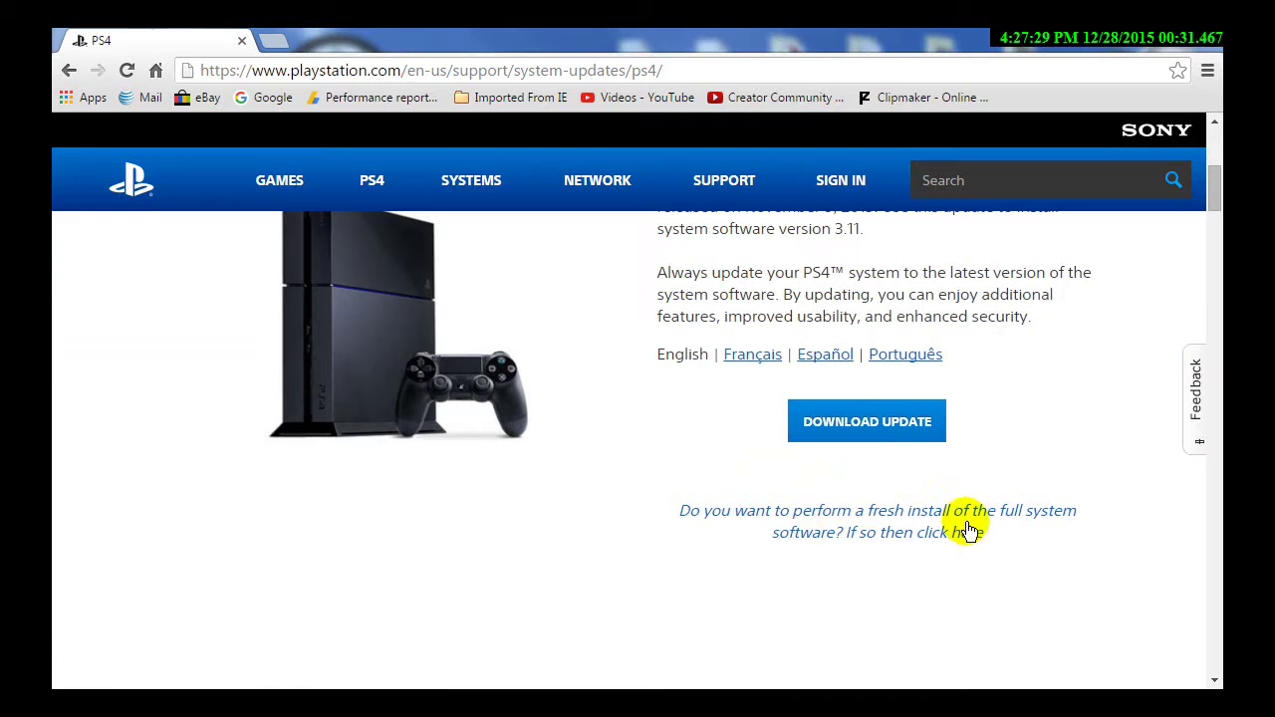
# Open the new-installation instructions, start the full-install download, and open Explorer on Computer
pyautogui.click(865, 513)
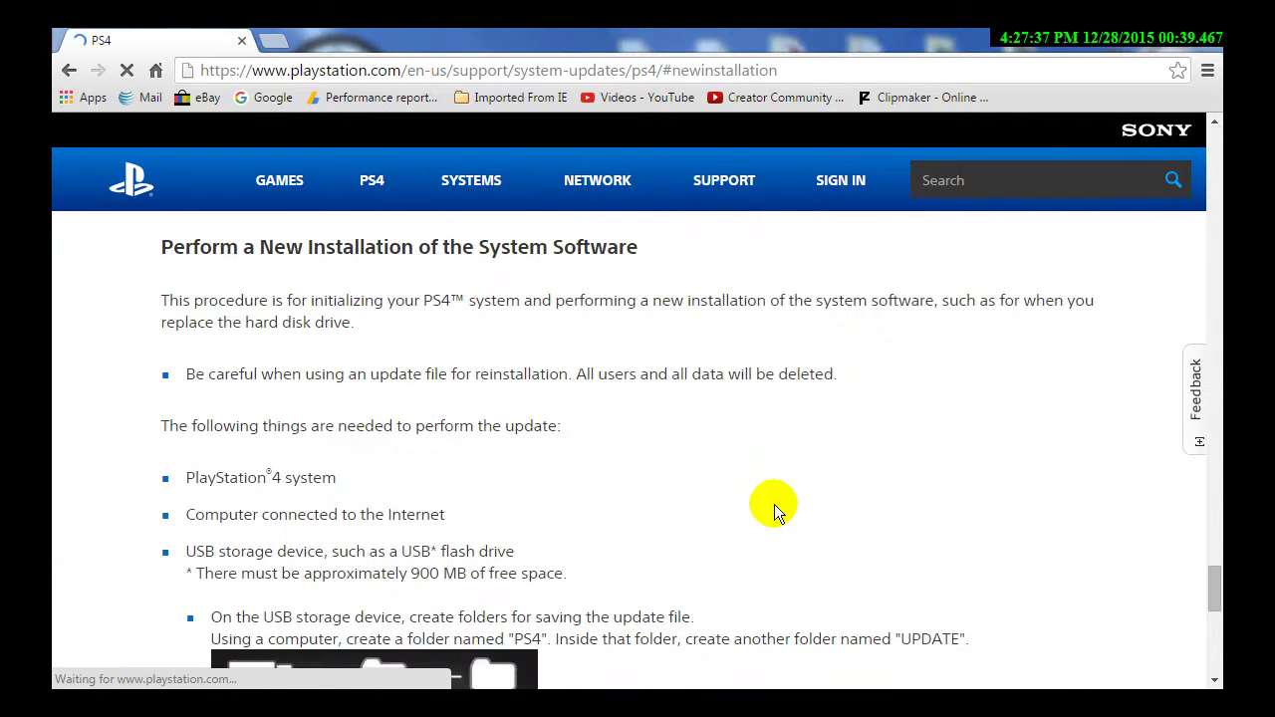
pyautogui.scroll(-2, 571, 368)
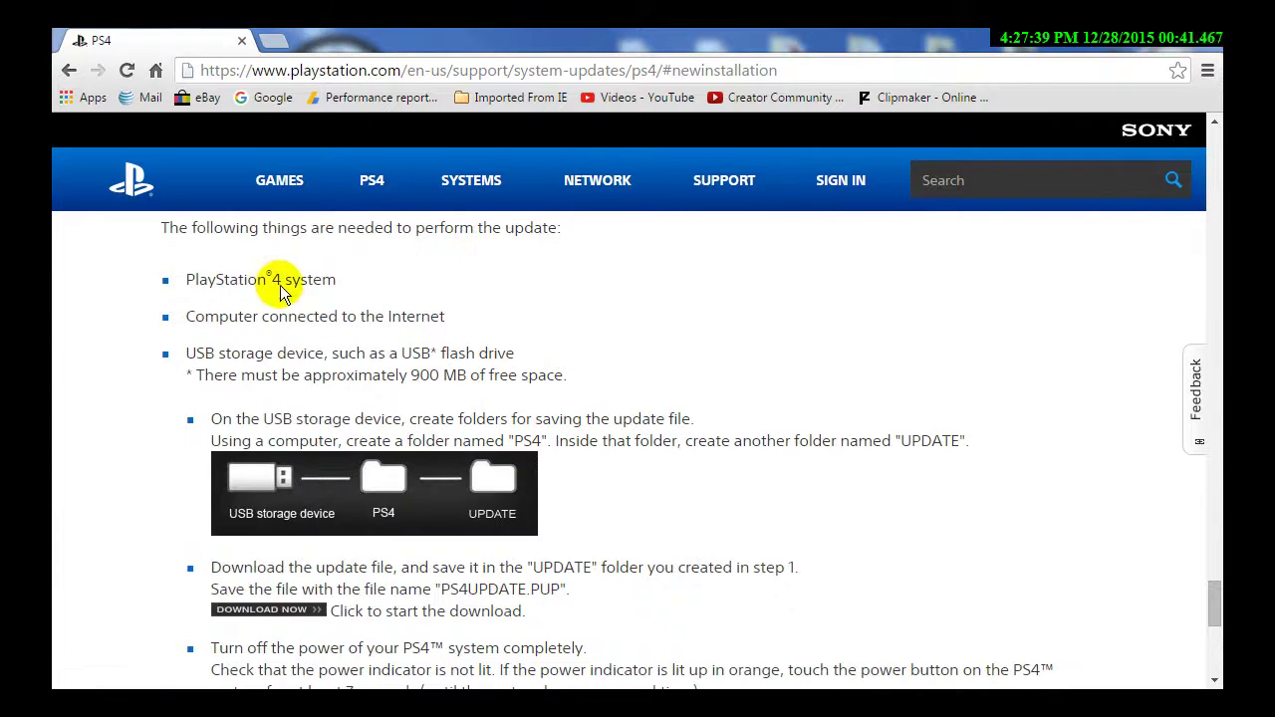
pyautogui.scroll(-1, 278, 299)
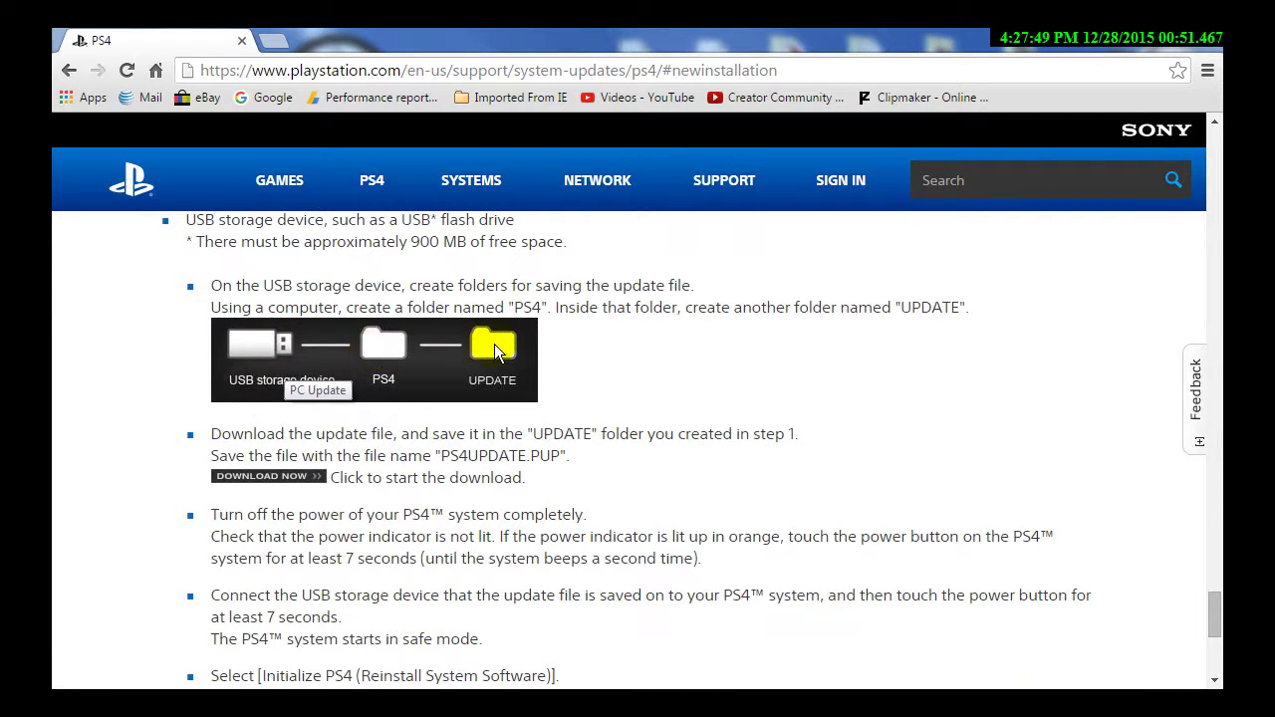
pyautogui.click(290, 485)
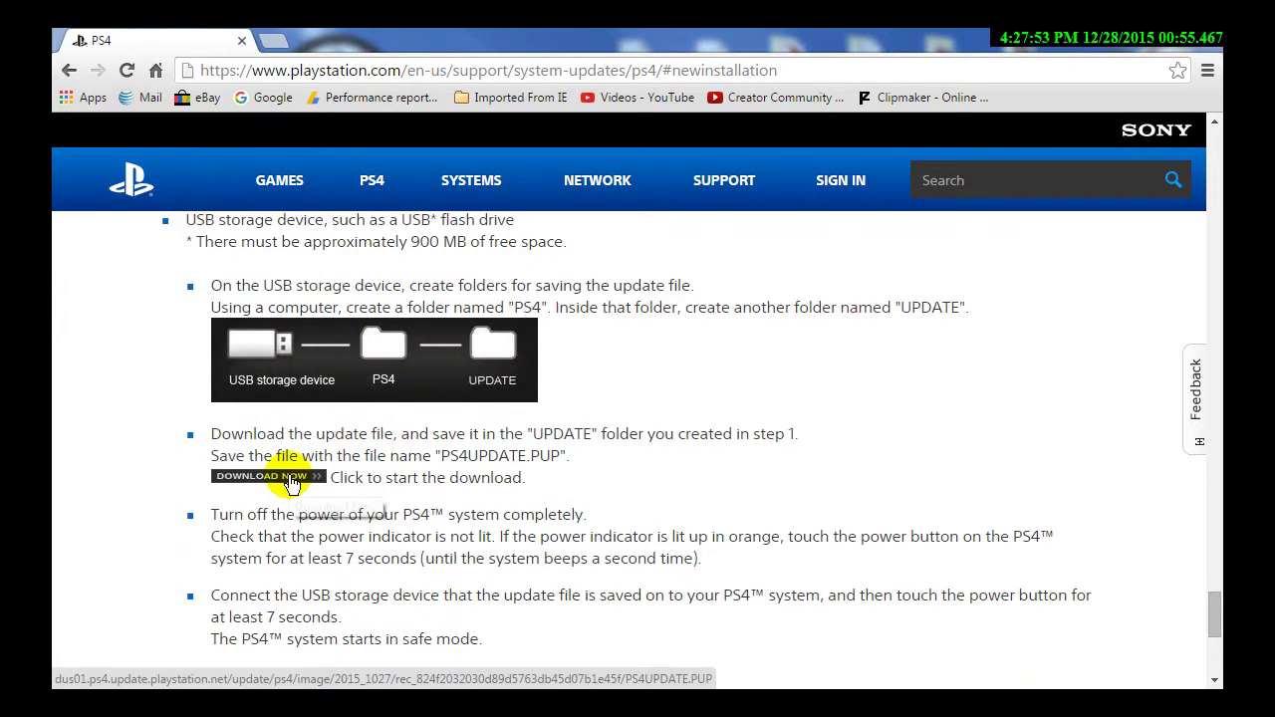
pyautogui.press('super+e')
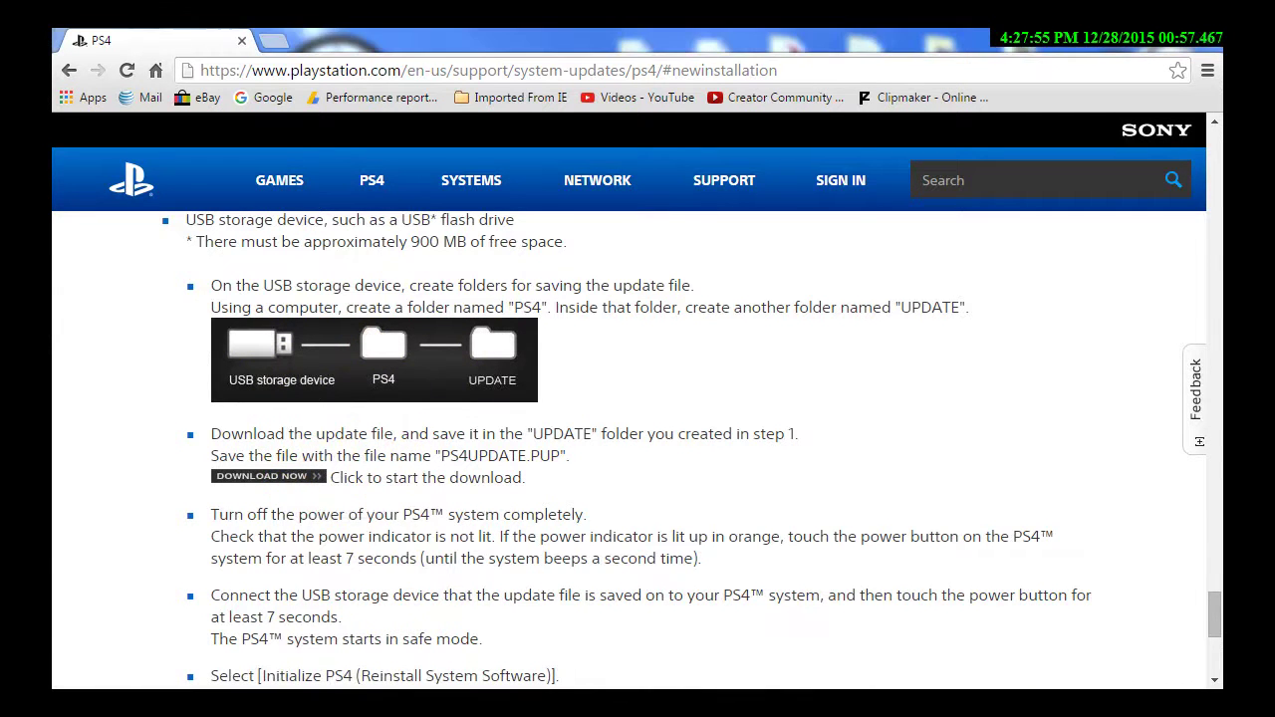
# Open the empty UPDATE folder inside PS4 on Removable Disk (F:)
pyautogui.moveTo(1191, 172); pyautogui.dragTo(543, 134)
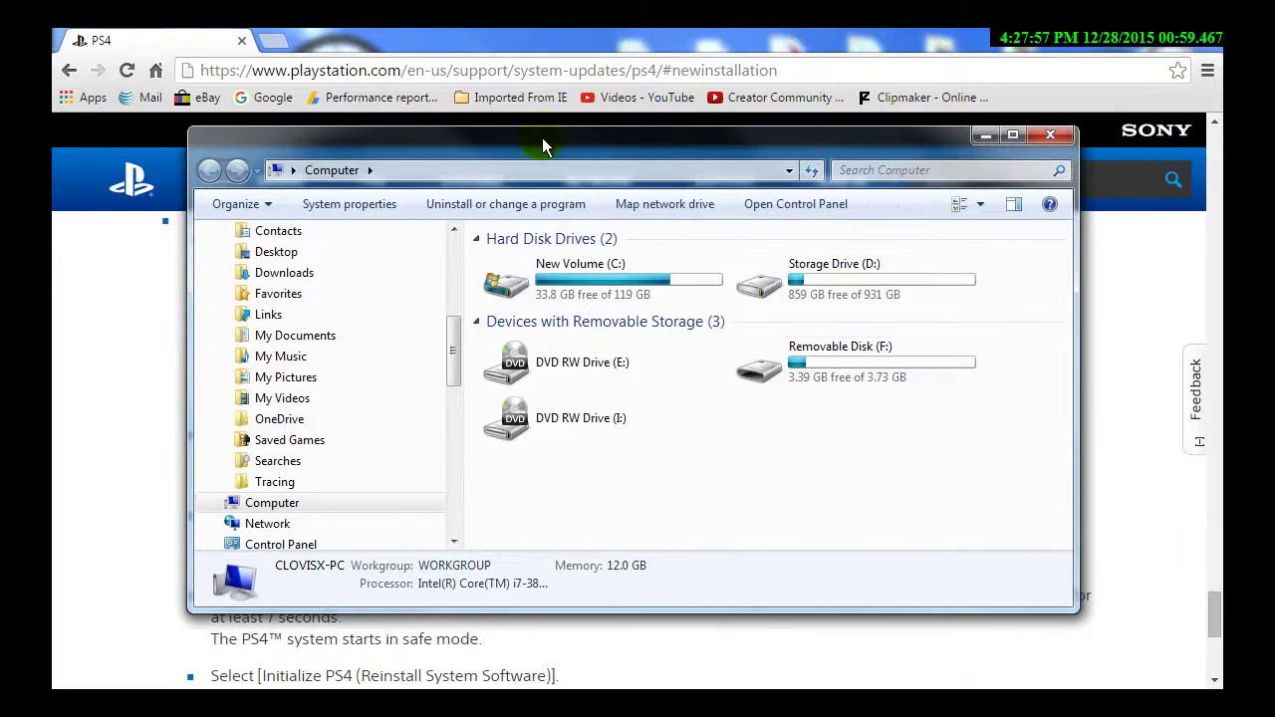
pyautogui.click(829, 364)
pyautogui.doubleClick(827, 363)
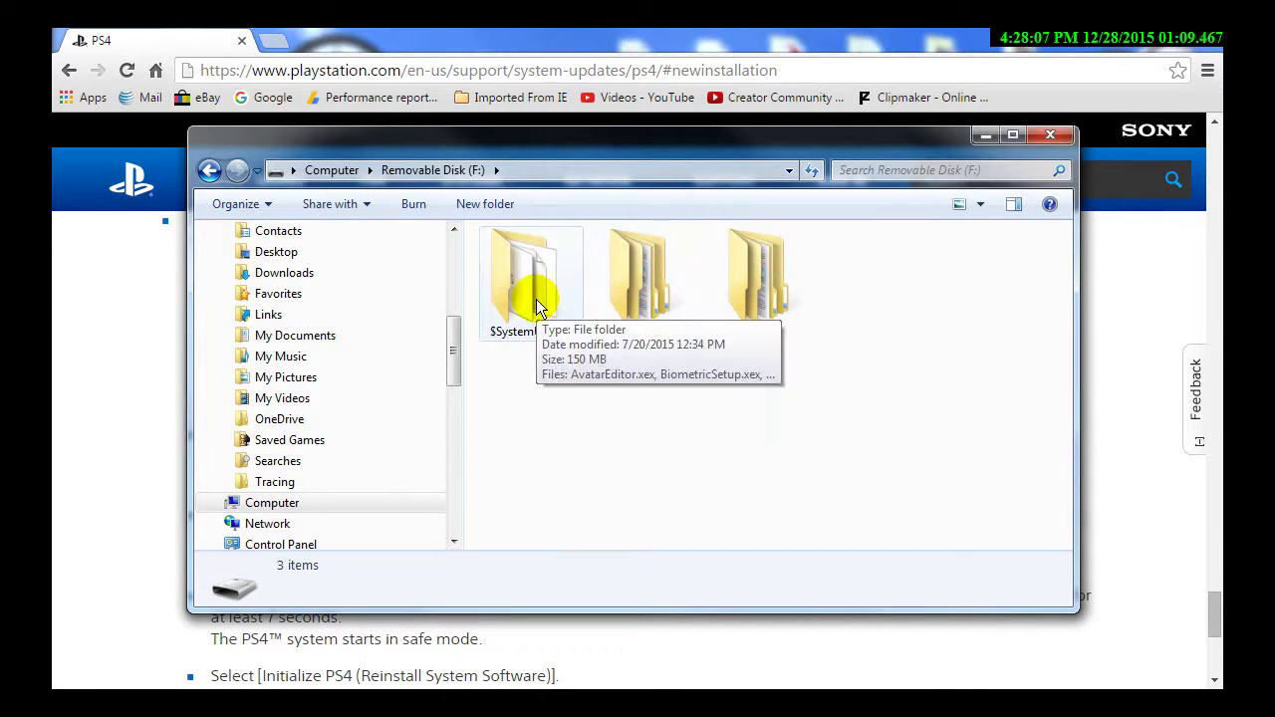
pyautogui.doubleClick(764, 273)
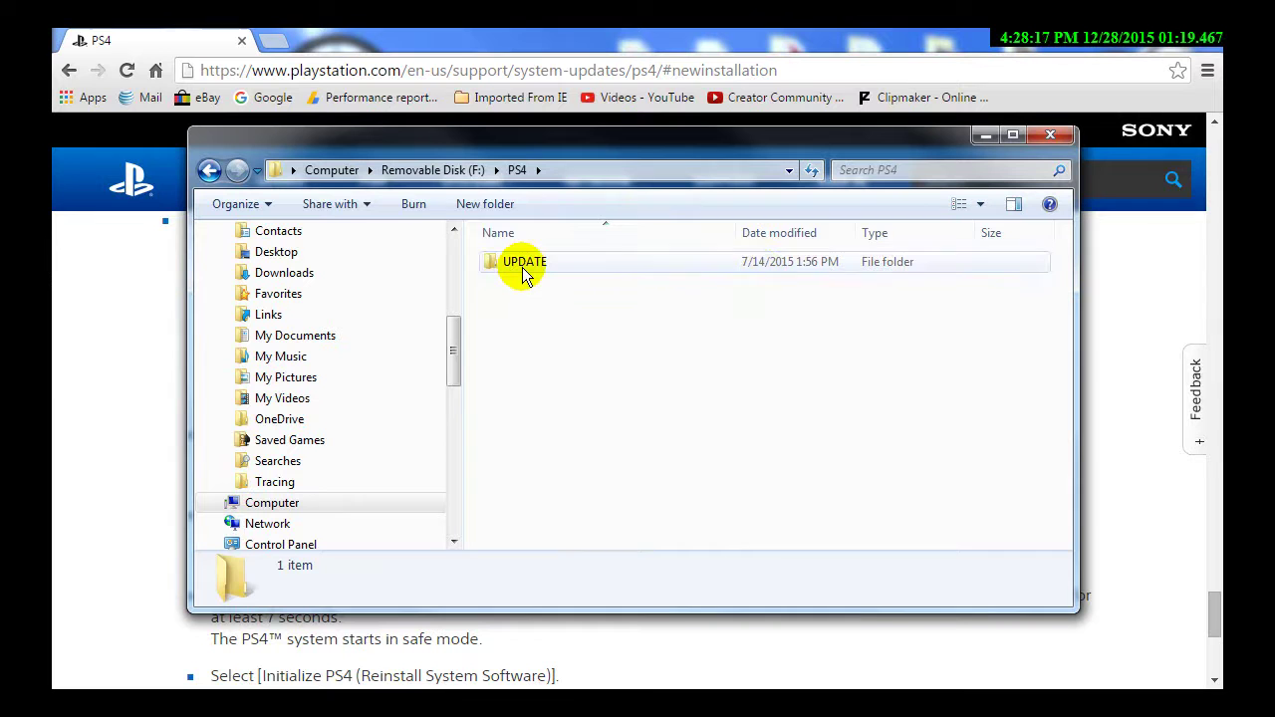
pyautogui.doubleClick(523, 267)
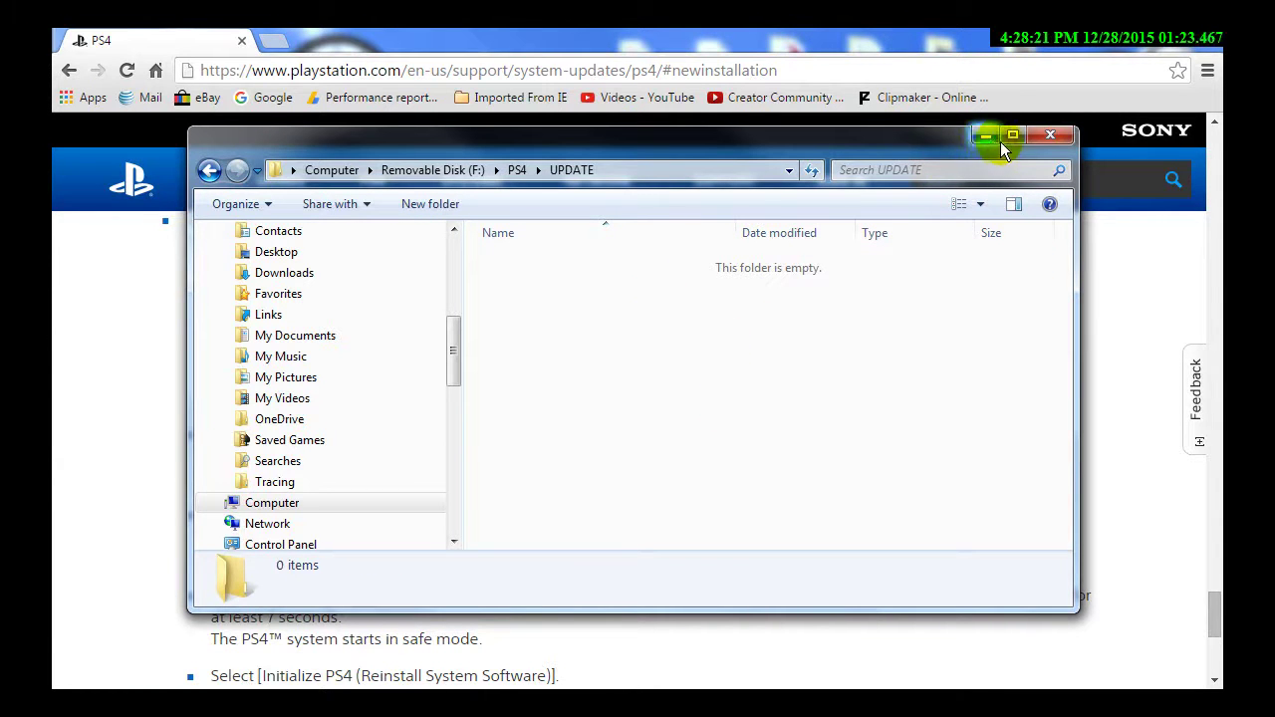
# Move Explorer aside and start saving the full-install file as PS4UPDATE, a PUP file
pyautogui.moveTo(824, 145); pyautogui.dragTo(1274, 149)
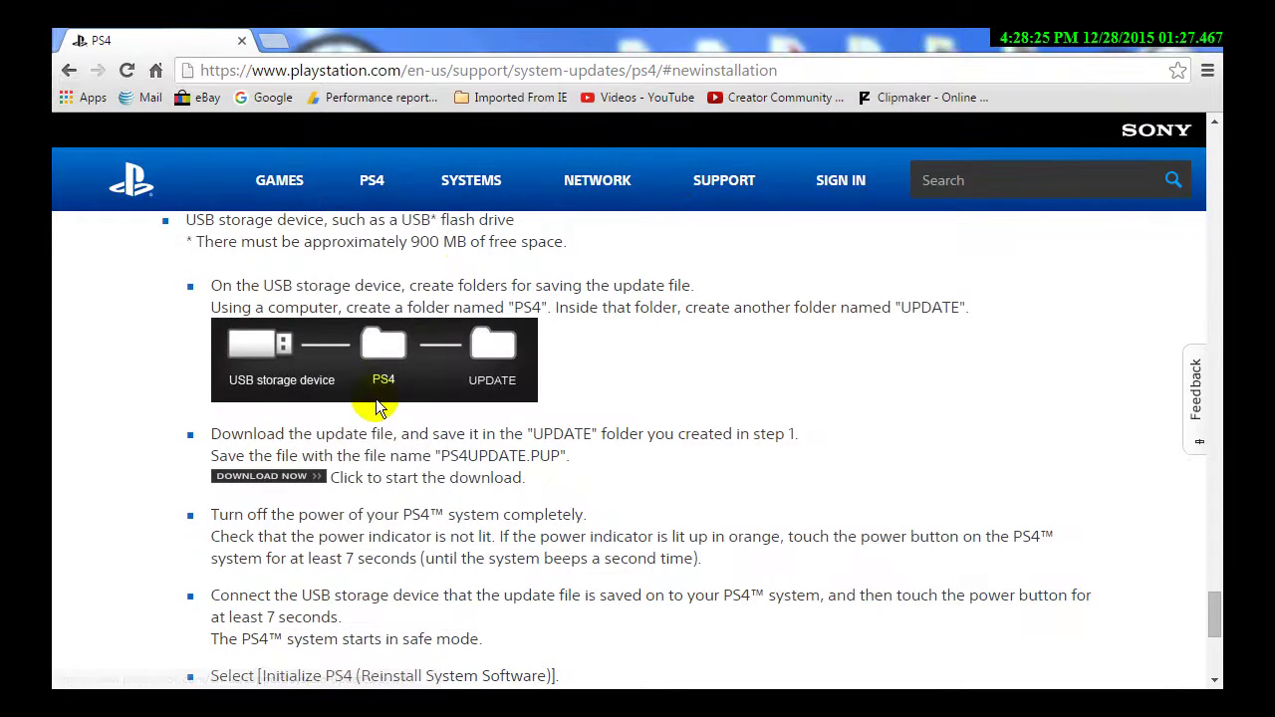
pyautogui.click(269, 476)
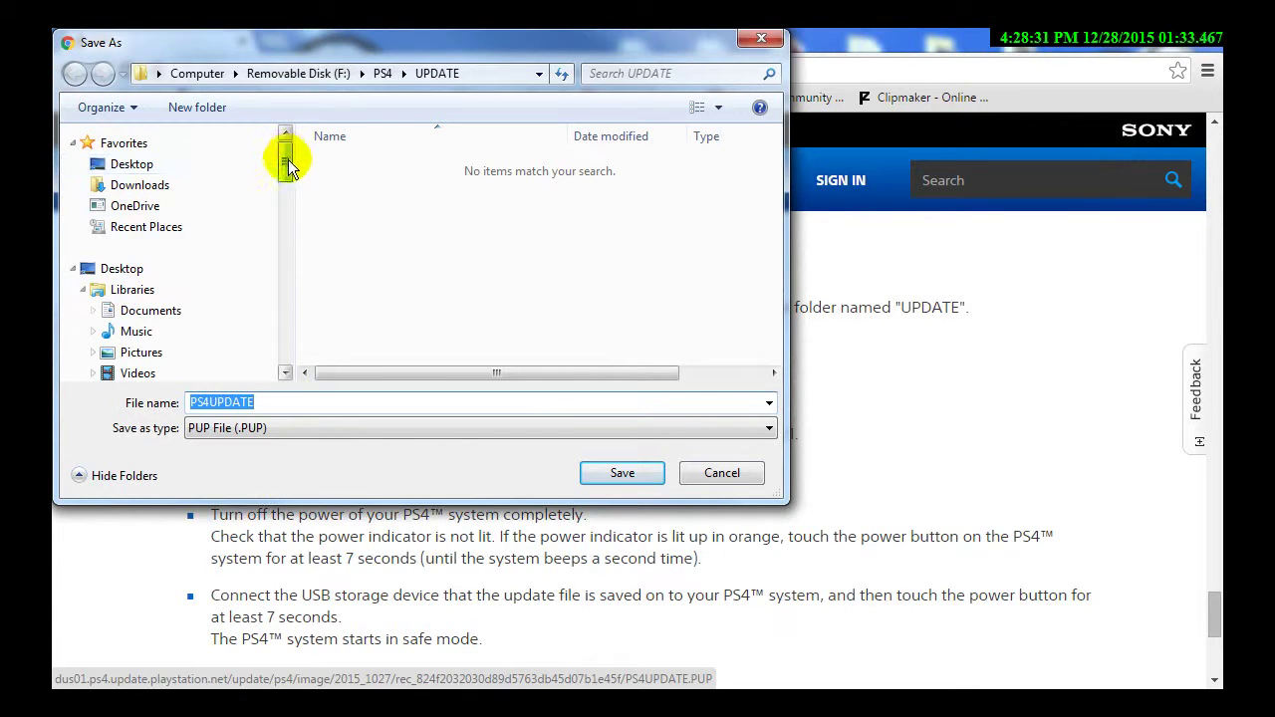
pyautogui.moveTo(288, 167); pyautogui.dragTo(276, 269)
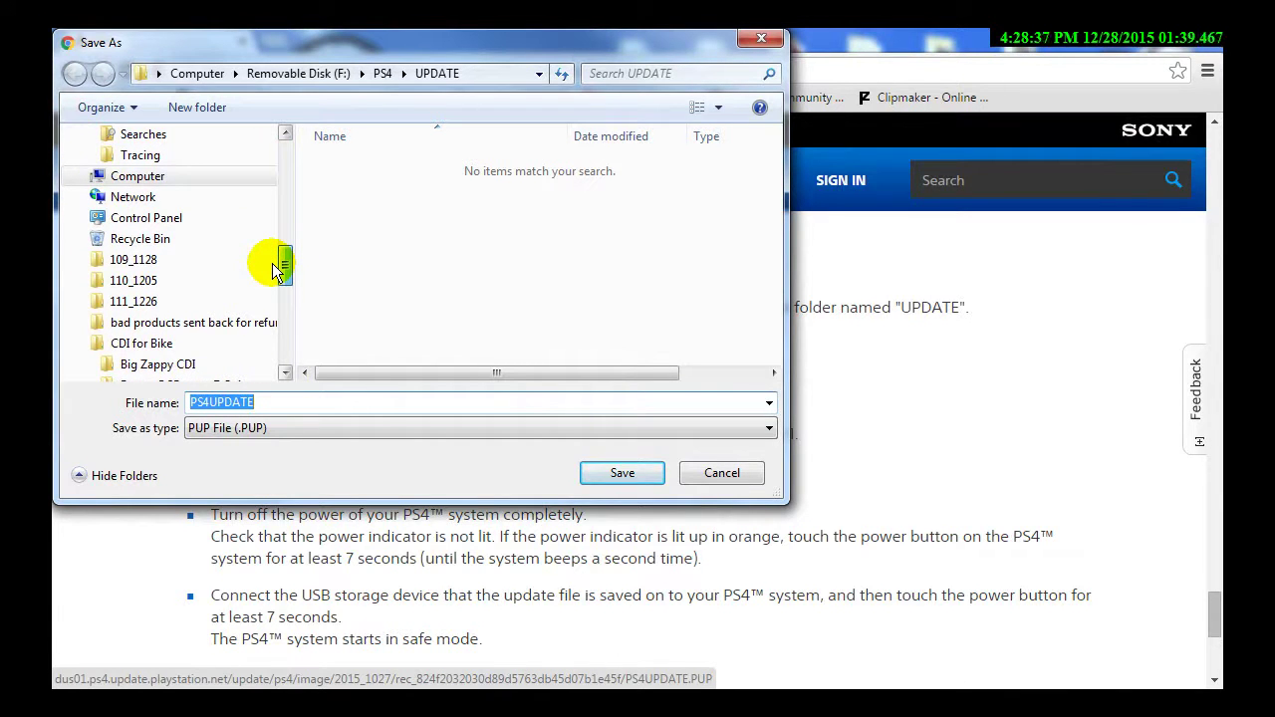
pyautogui.moveTo(272, 264); pyautogui.dragTo(278, 253)
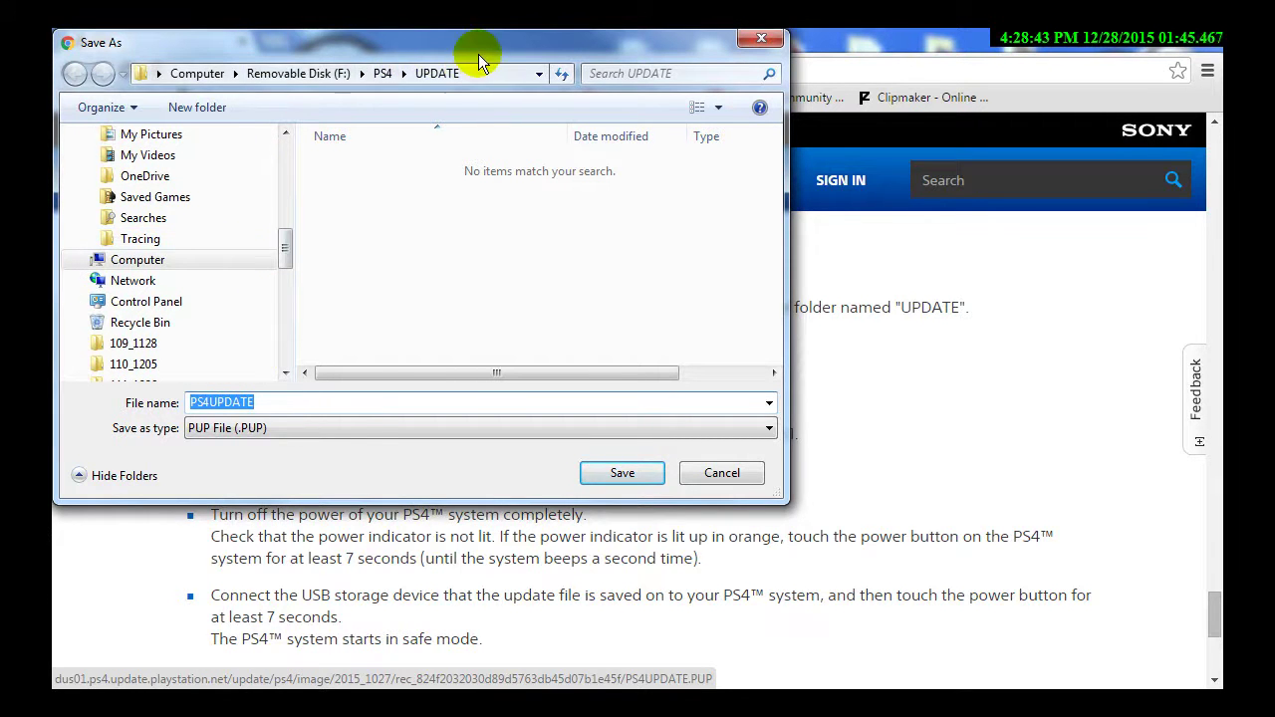
pyautogui.moveTo(478, 60); pyautogui.dragTo(591, 168)
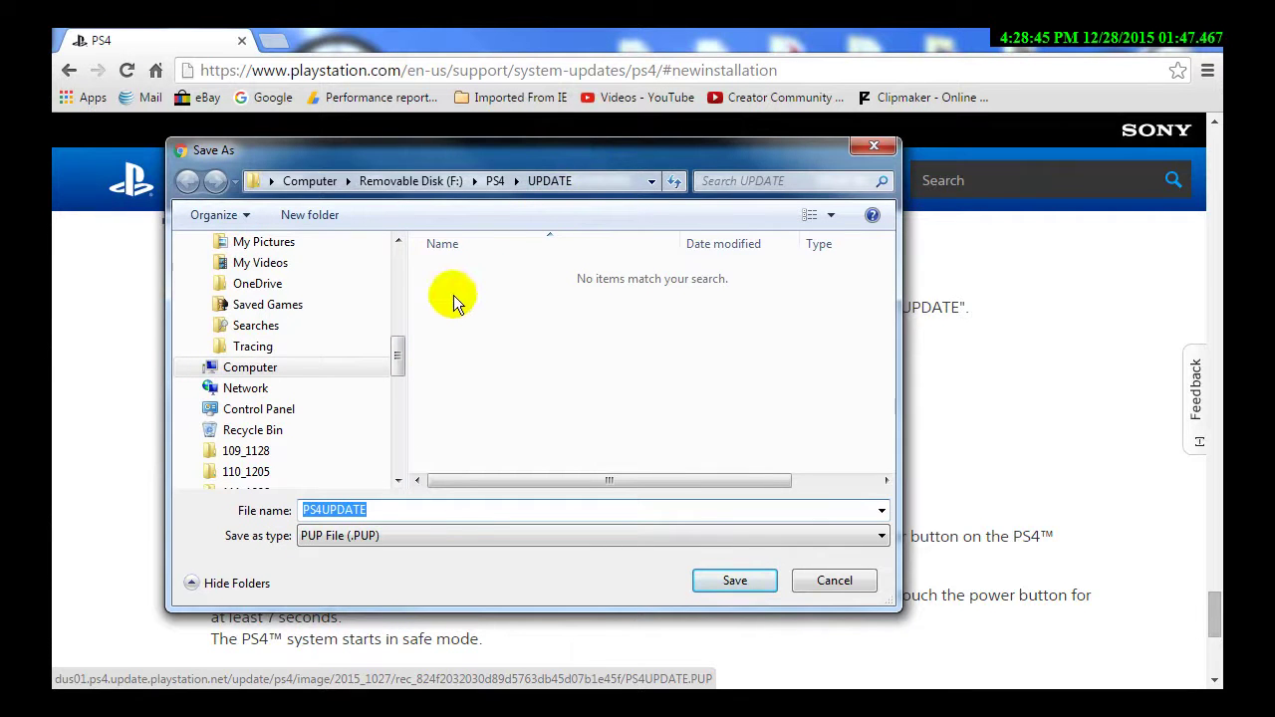
# Browse the Save As folder pane, through Searches and the user folder, looking for the USB drive
pyautogui.click(615, 180)
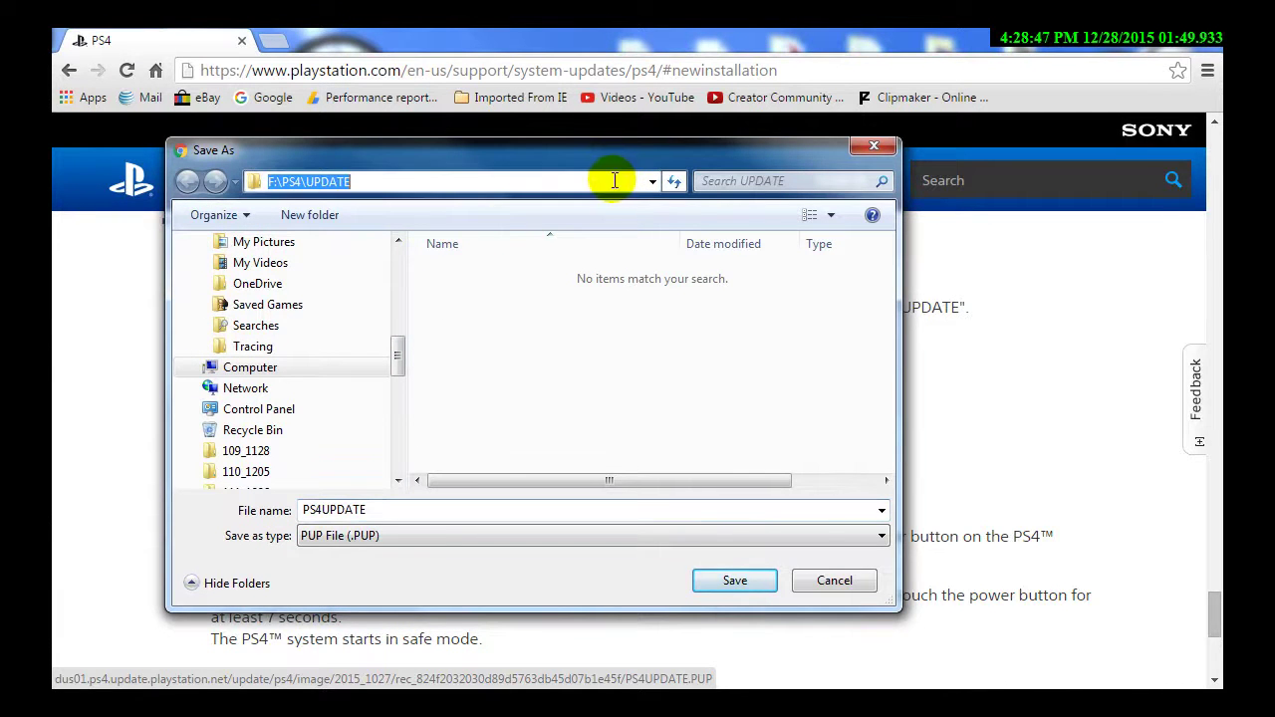
pyautogui.click(249, 329)
pyautogui.scroll(5, 265, 327)
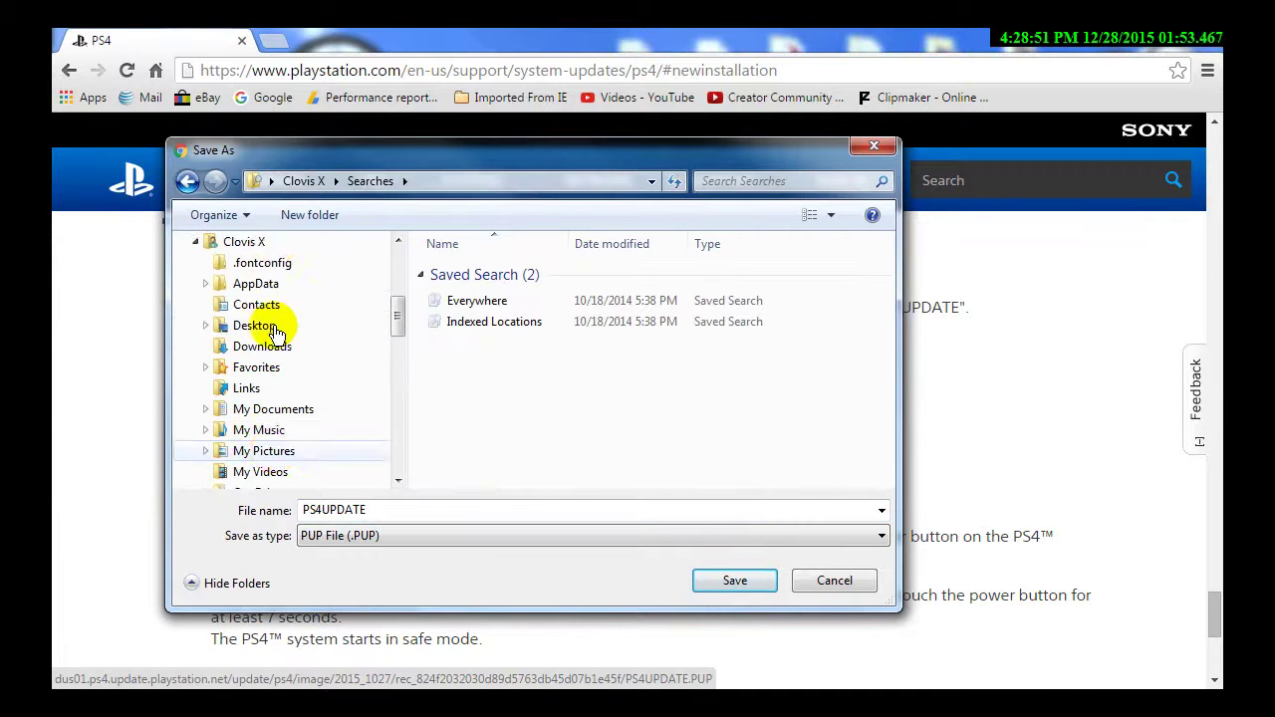
pyautogui.scroll(2, 269, 329)
pyautogui.click(241, 326)
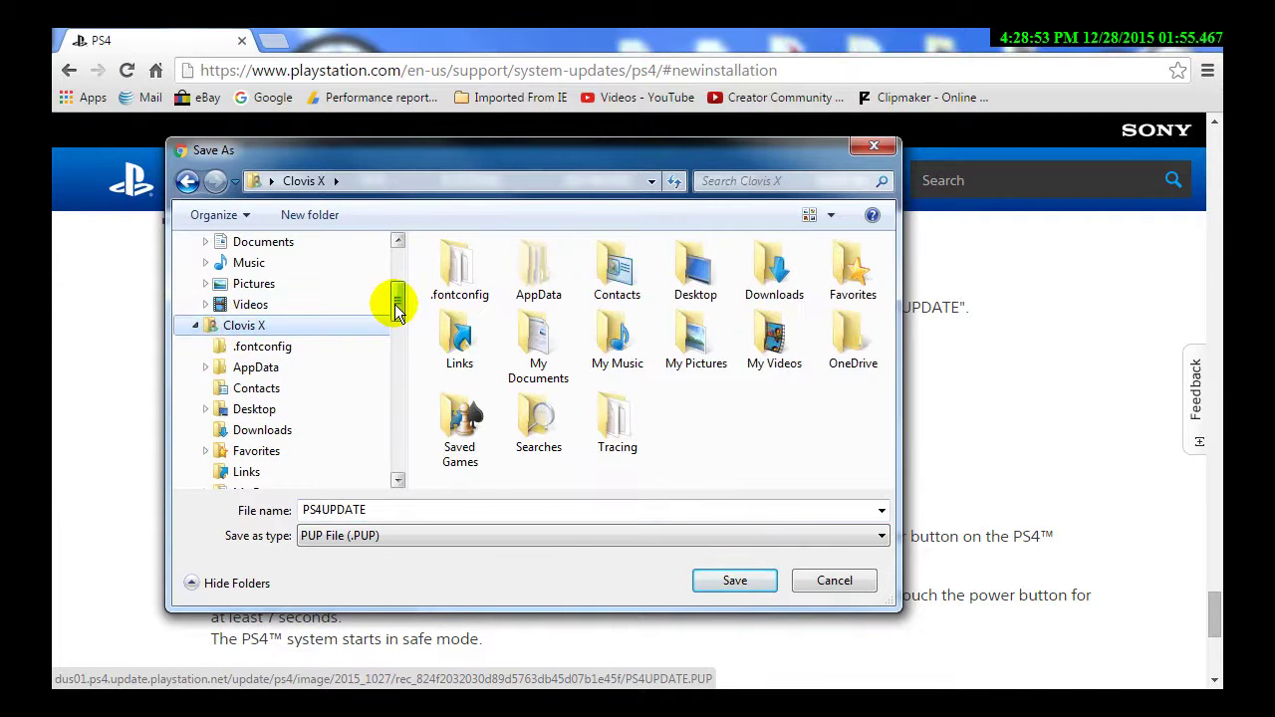
pyautogui.scroll(-6, 394, 314)
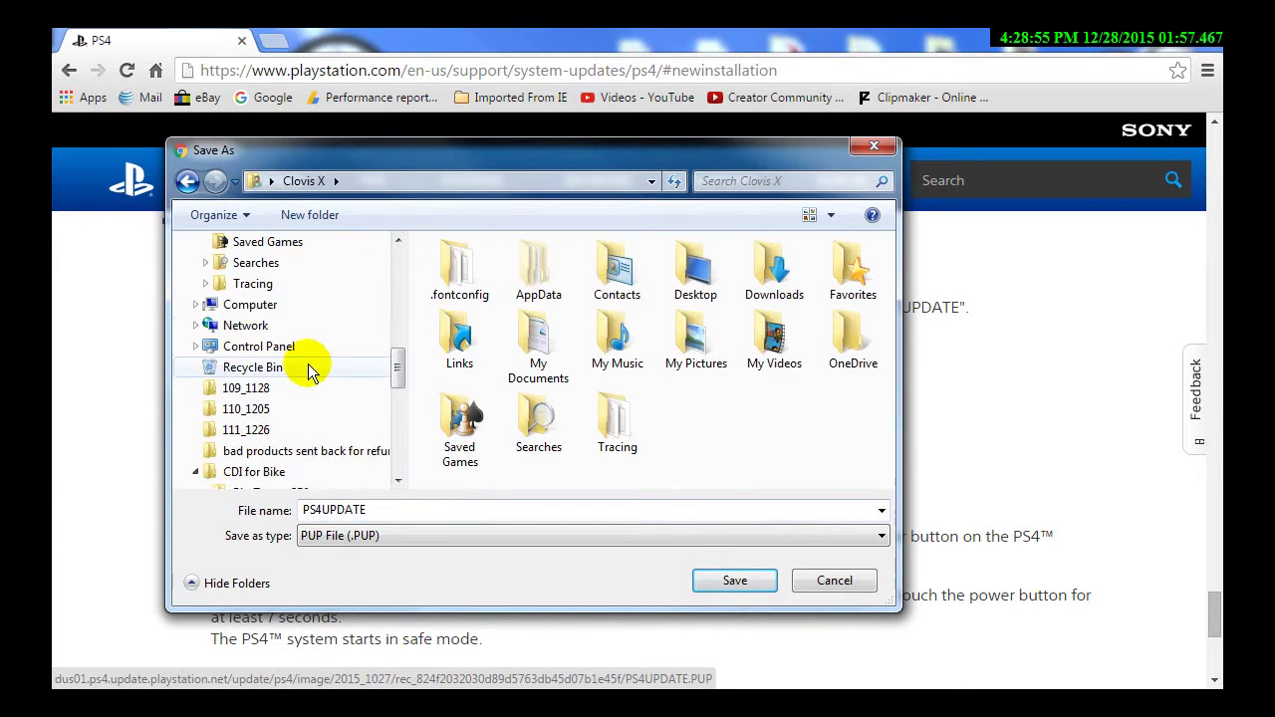
pyautogui.scroll(-7, 309, 368)
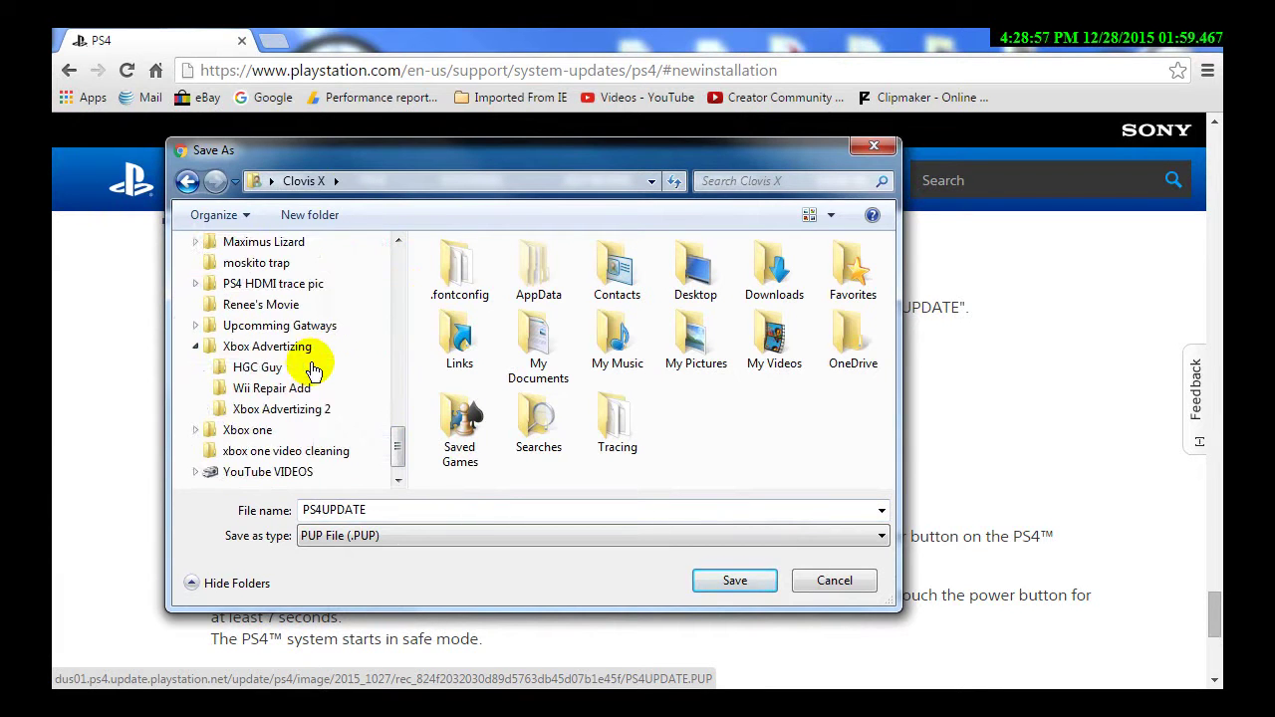
pyautogui.scroll(-1, 316, 366)
pyautogui.scroll(4, 313, 371)
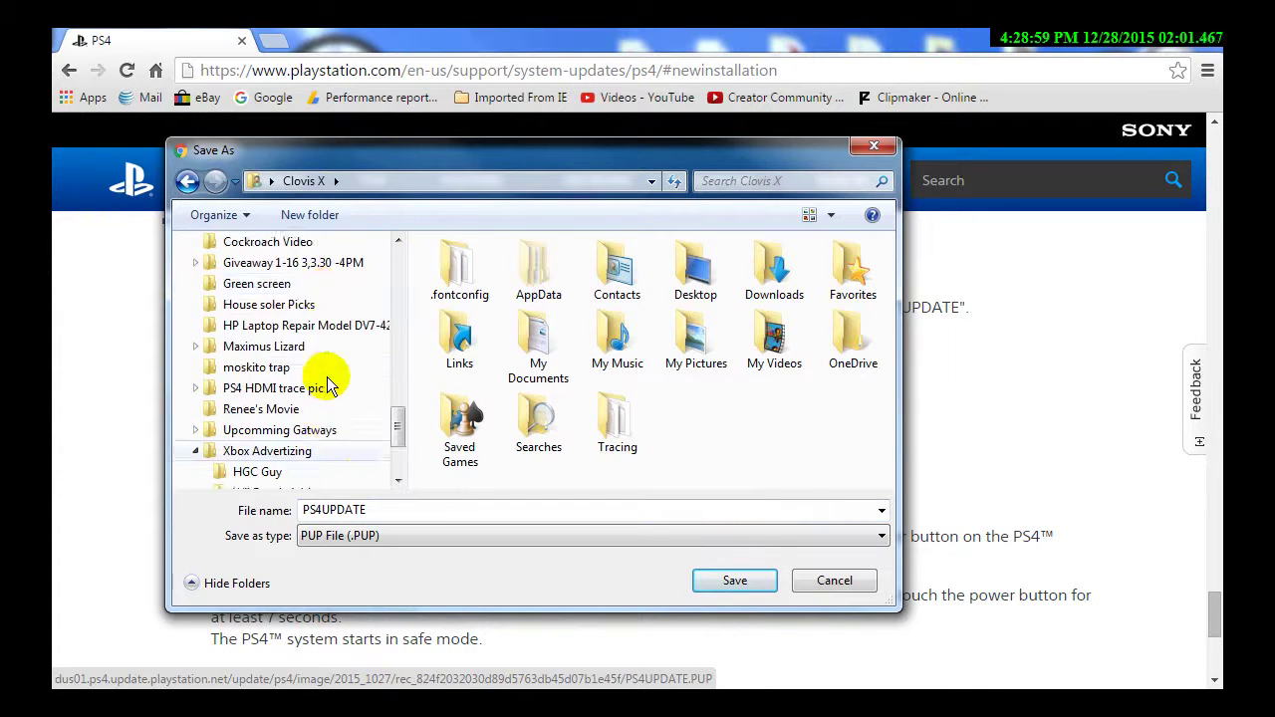
pyautogui.scroll(4, 318, 363)
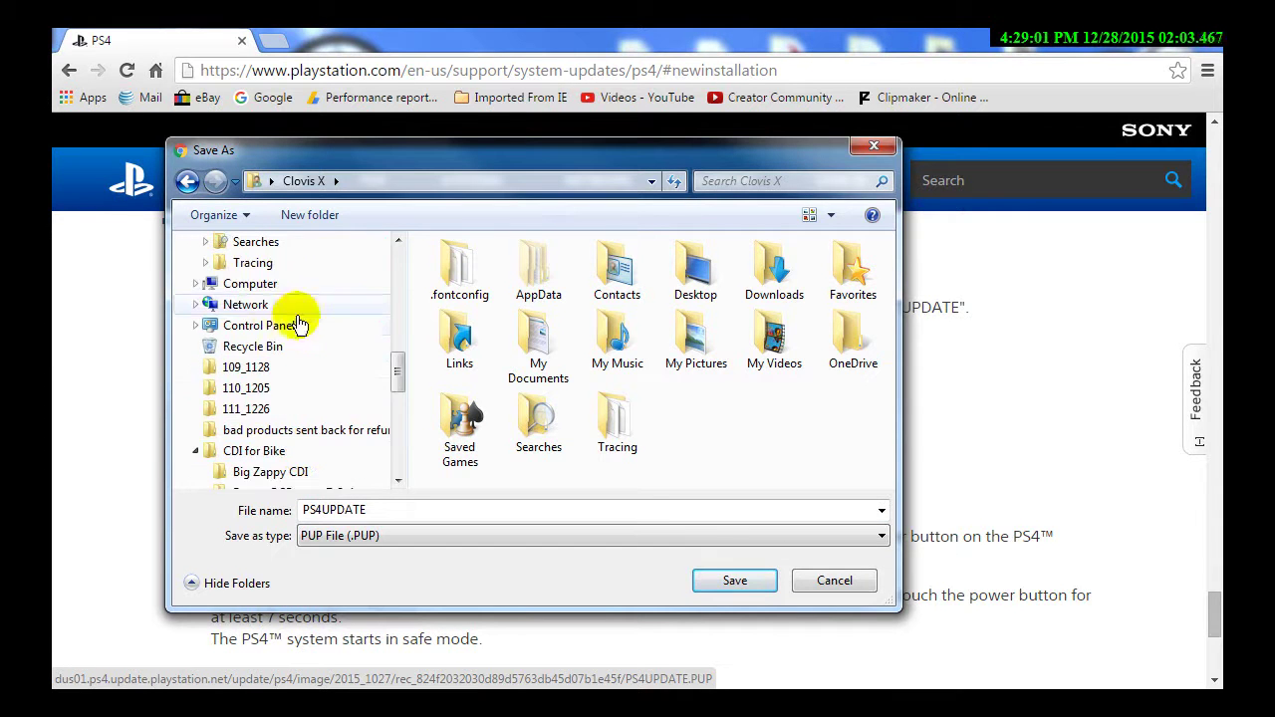
pyautogui.scroll(1, 329, 334)
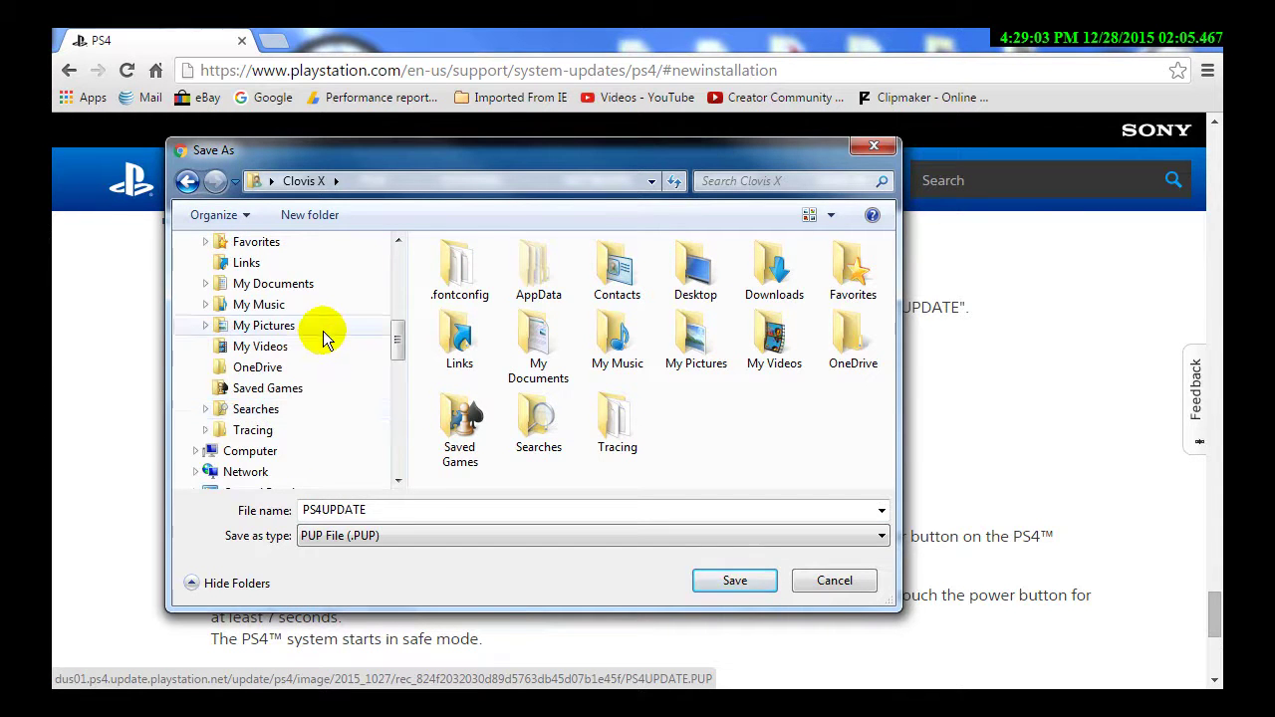
pyautogui.scroll(2, 327, 336)
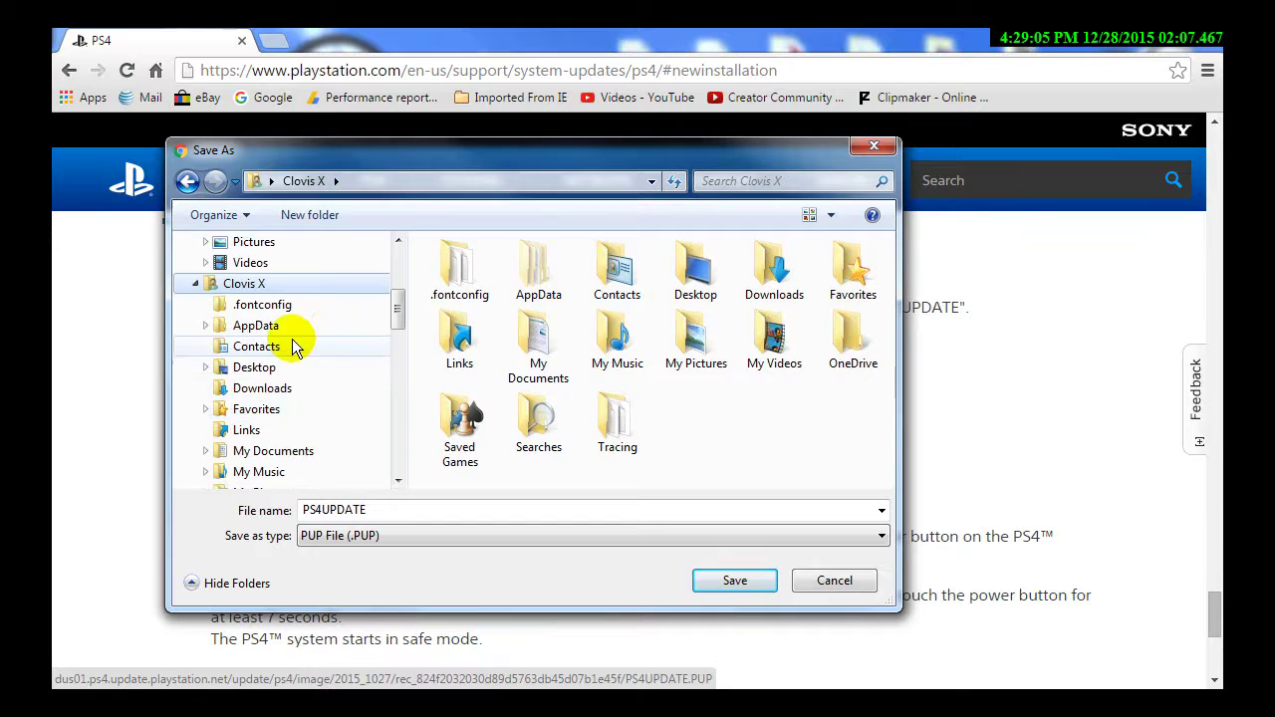
pyautogui.scroll(3, 338, 321)
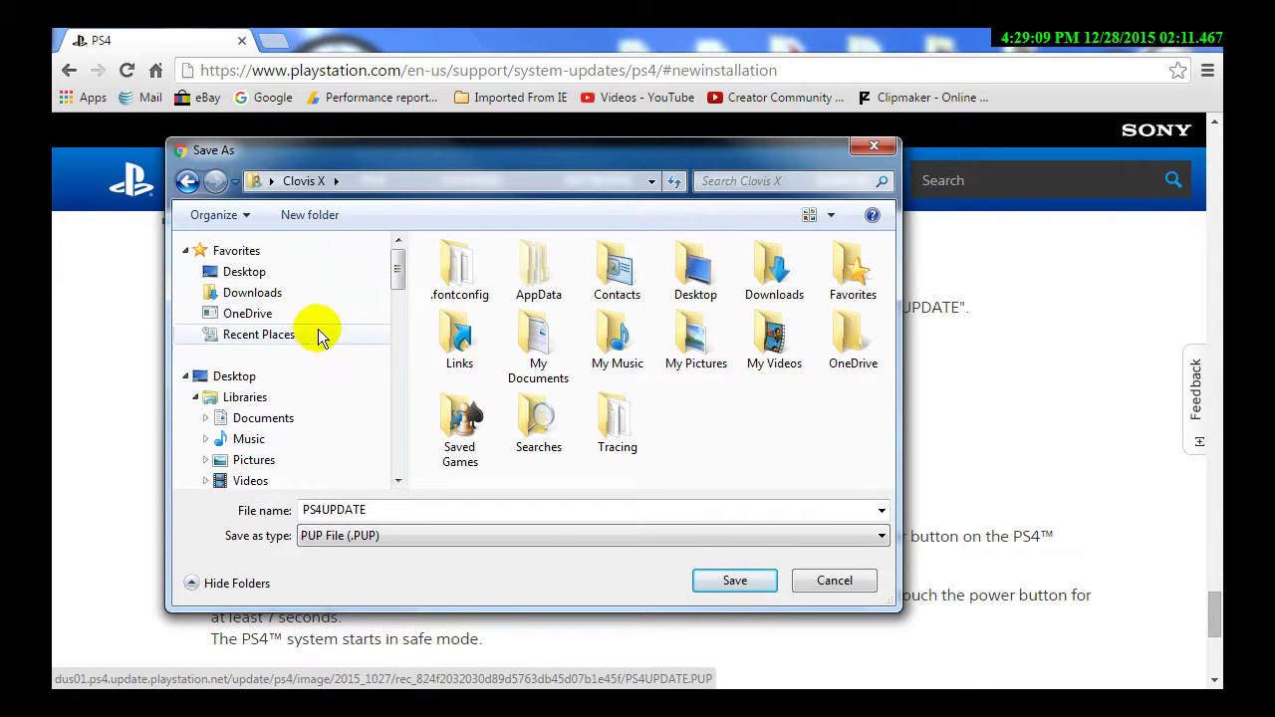
pyautogui.scroll(-2, 337, 353)
pyautogui.scroll(-3, 317, 366)
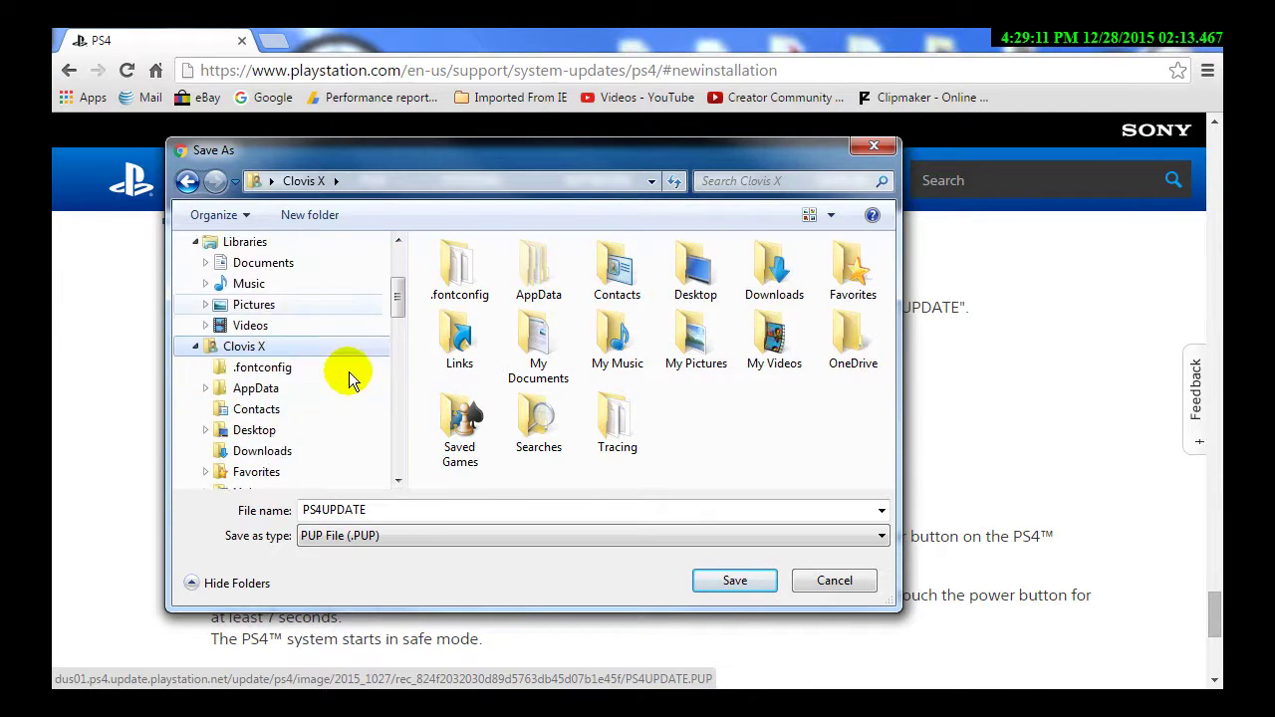
pyautogui.scroll(-3, 340, 337)
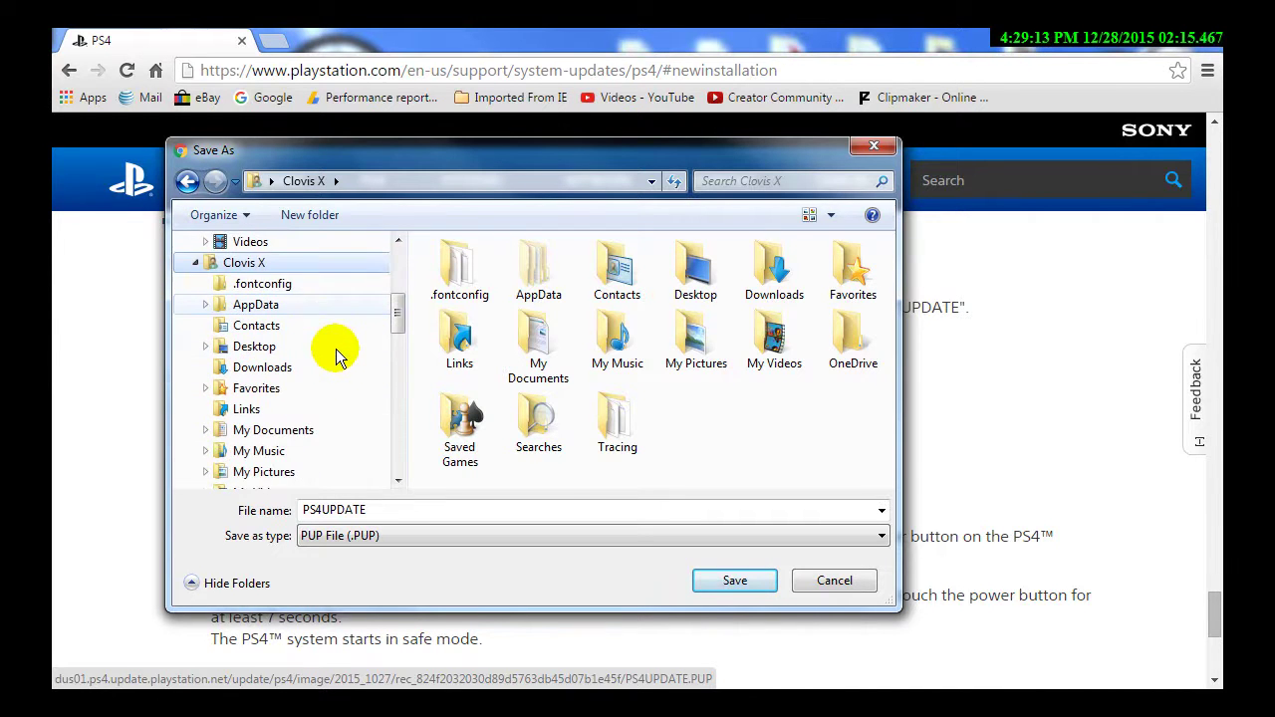
pyautogui.scroll(-3, 354, 341)
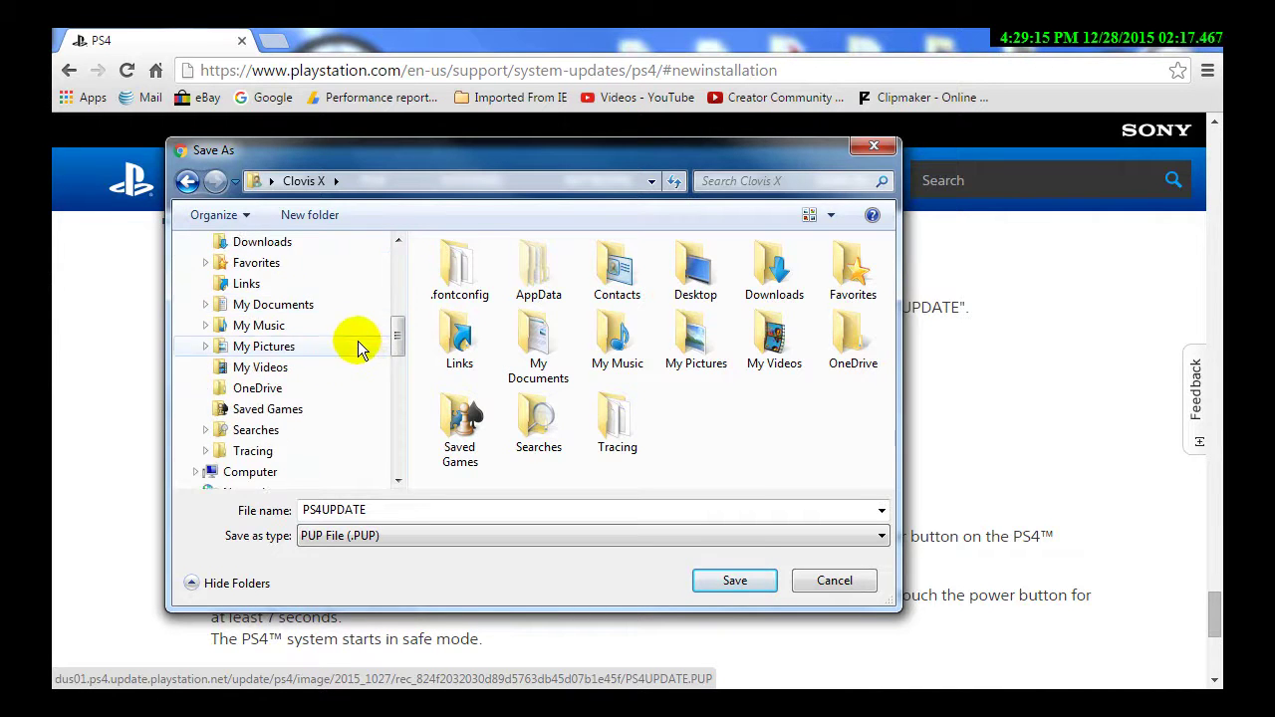
pyautogui.scroll(-1, 354, 339)
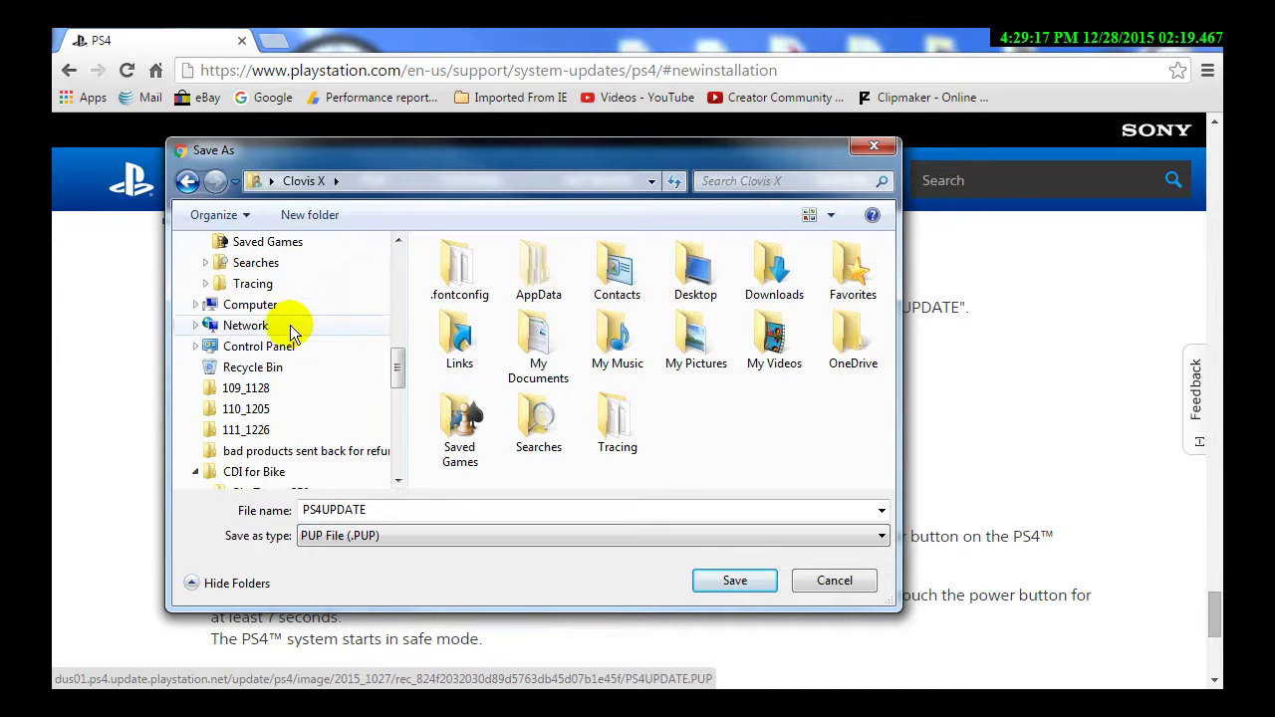
# Save PS4UPDATE as a PUP file into Removable Disk (F:) > PS4 > UPDATE
pyautogui.click(269, 307)
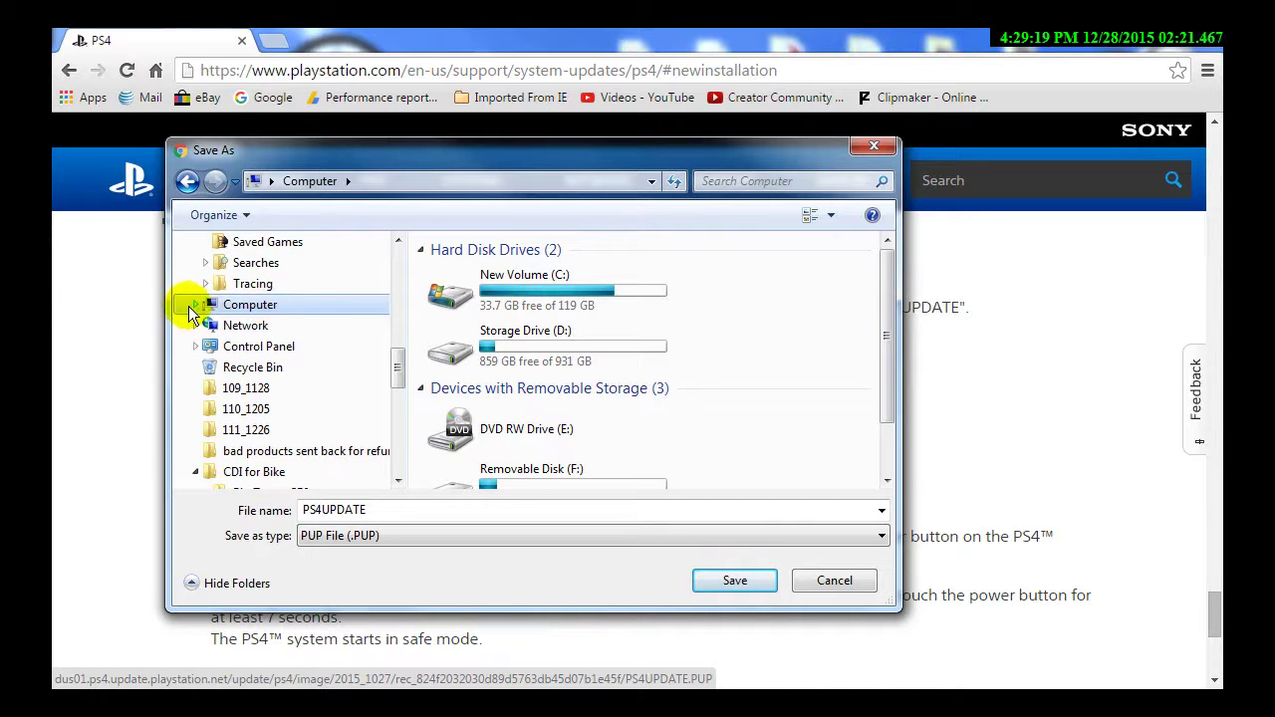
pyautogui.click(194, 305)
pyautogui.scroll(-2, 329, 371)
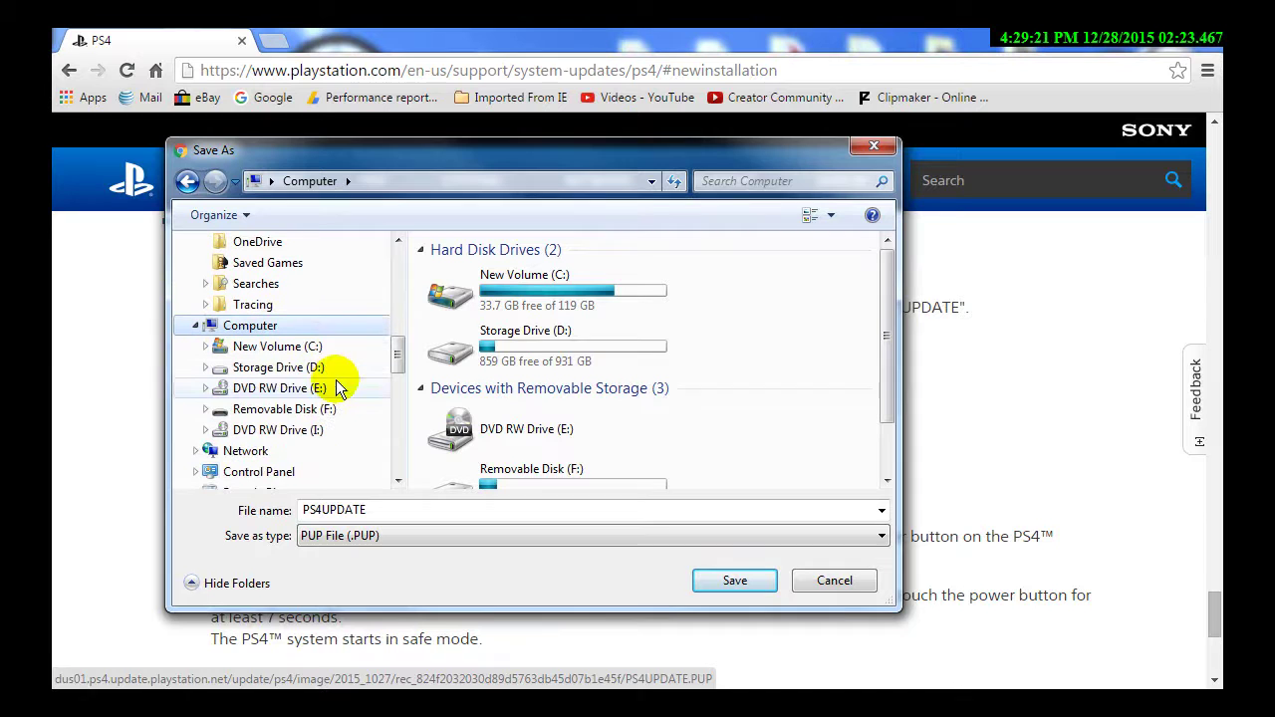
pyautogui.click(270, 409)
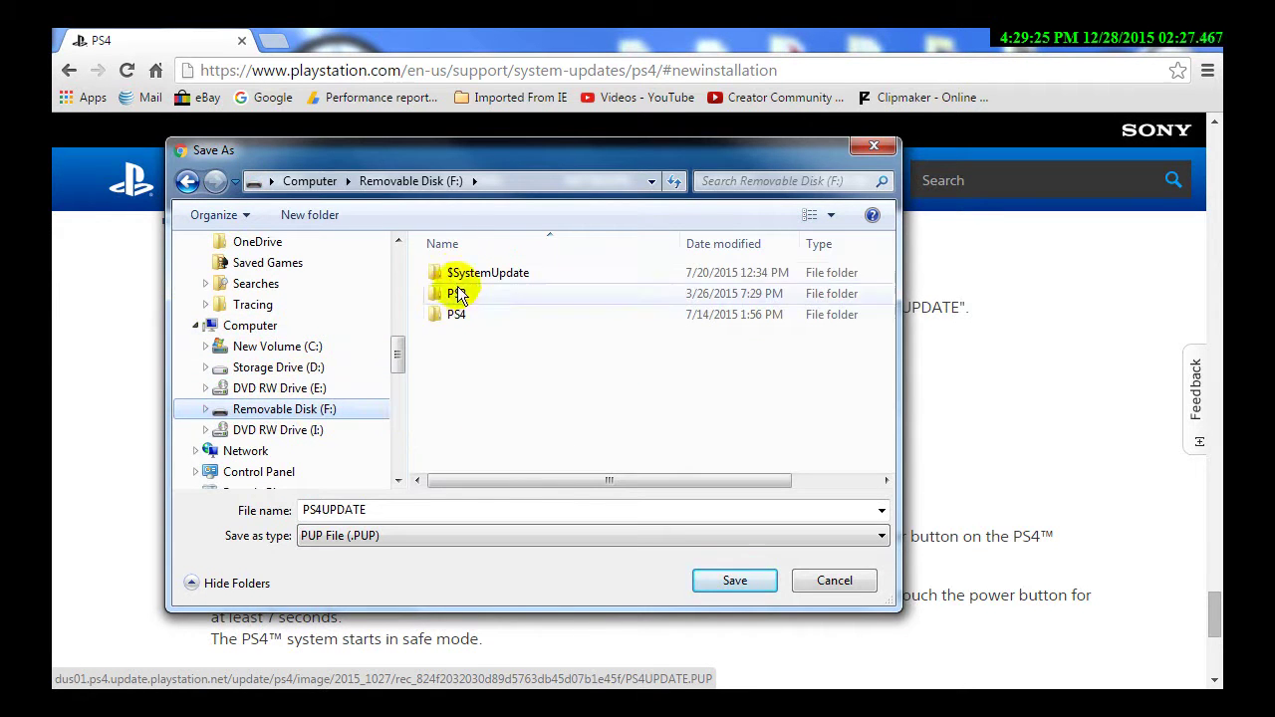
pyautogui.doubleClick(497, 316)
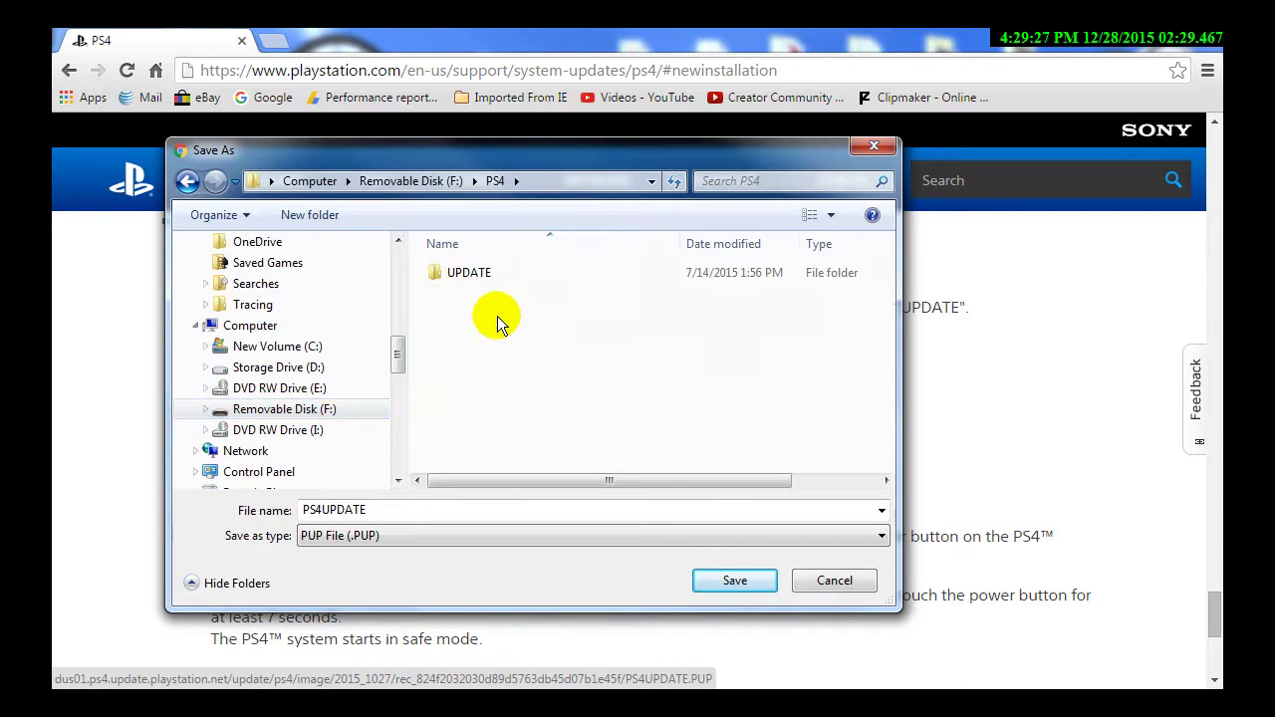
pyautogui.doubleClick(468, 272)
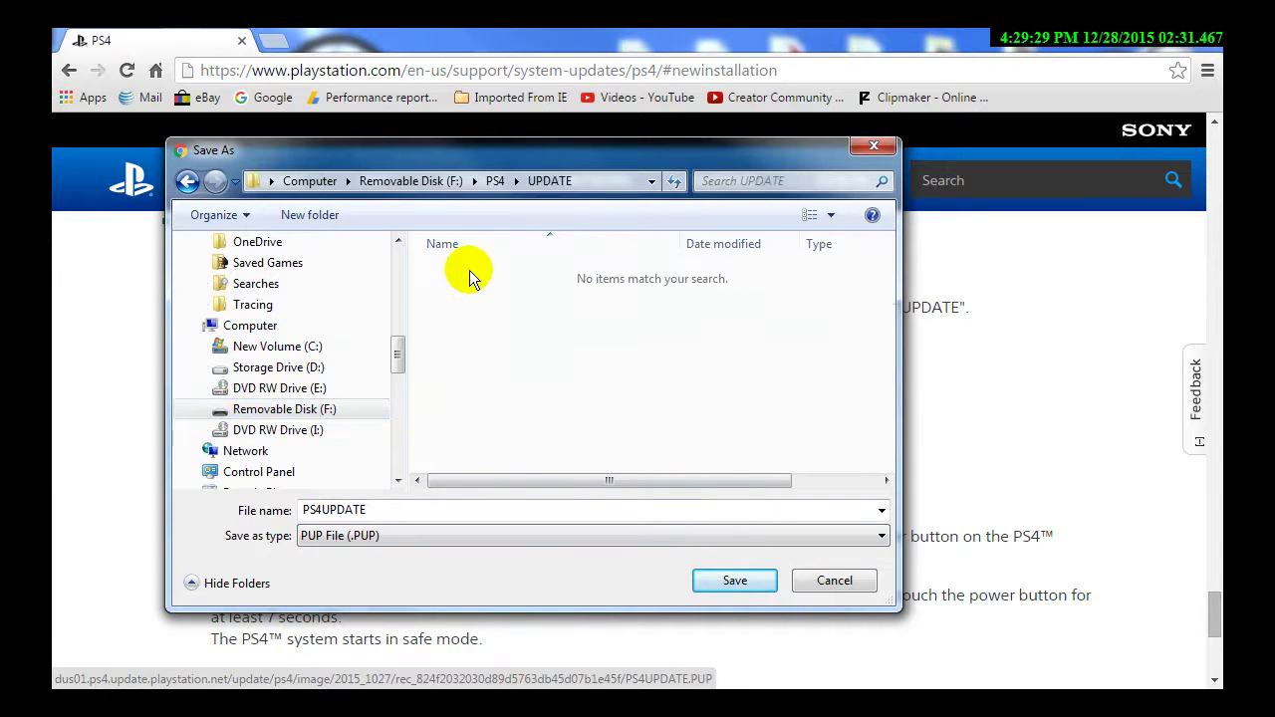
pyautogui.click(734, 581)
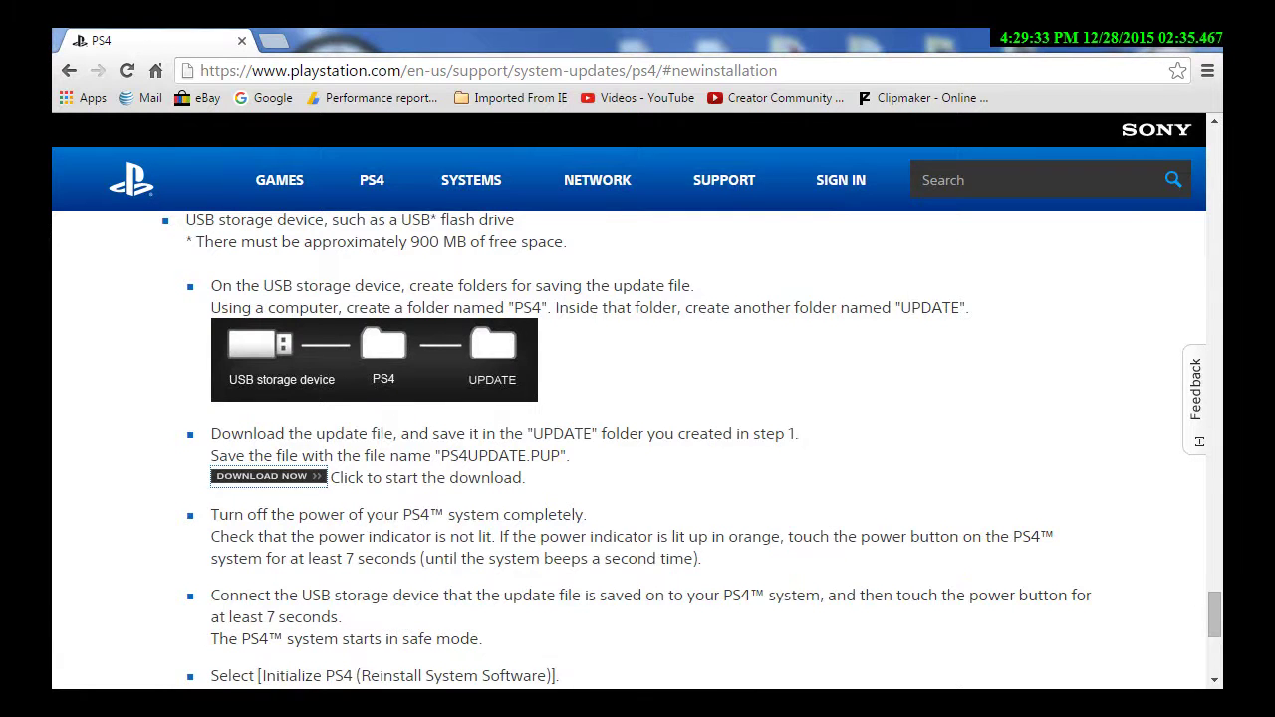
# Check the partial .crdownload file in F:\PS4\UPDATE, then close the folder window
pyautogui.moveTo(1222, 439); pyautogui.dragTo(710, 232)
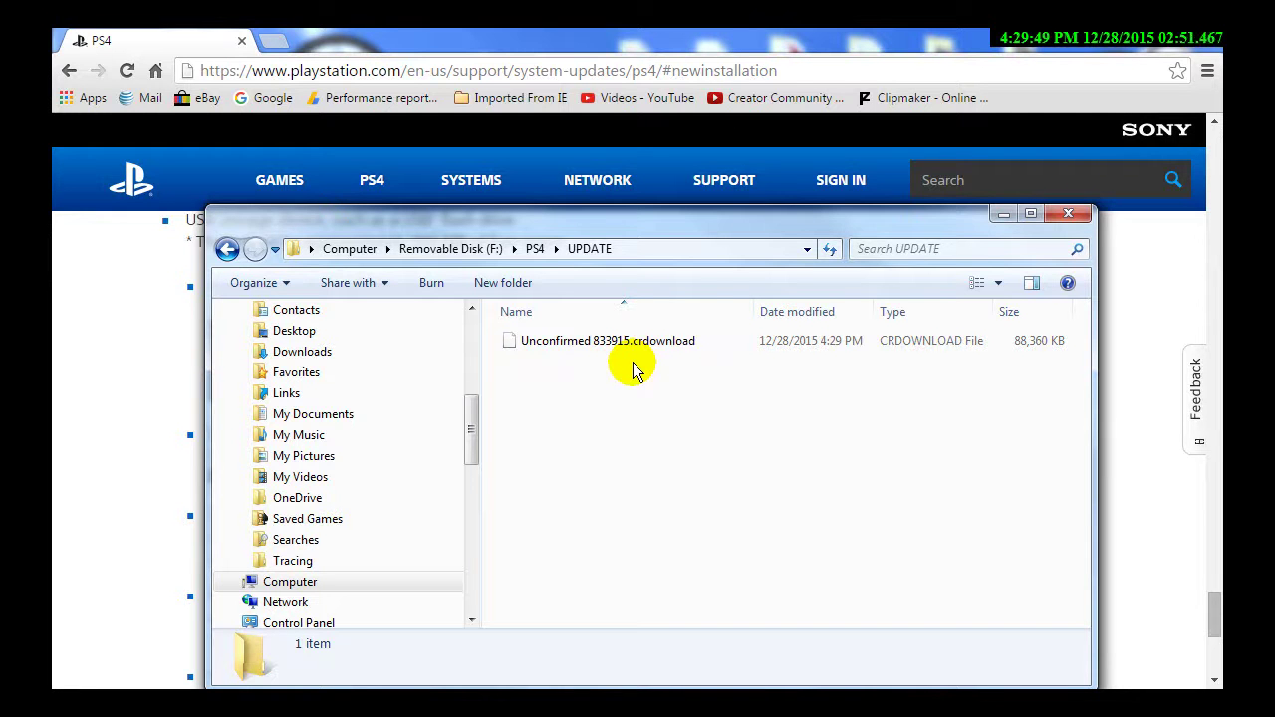
pyautogui.moveTo(627, 215); pyautogui.dragTo(644, 237)
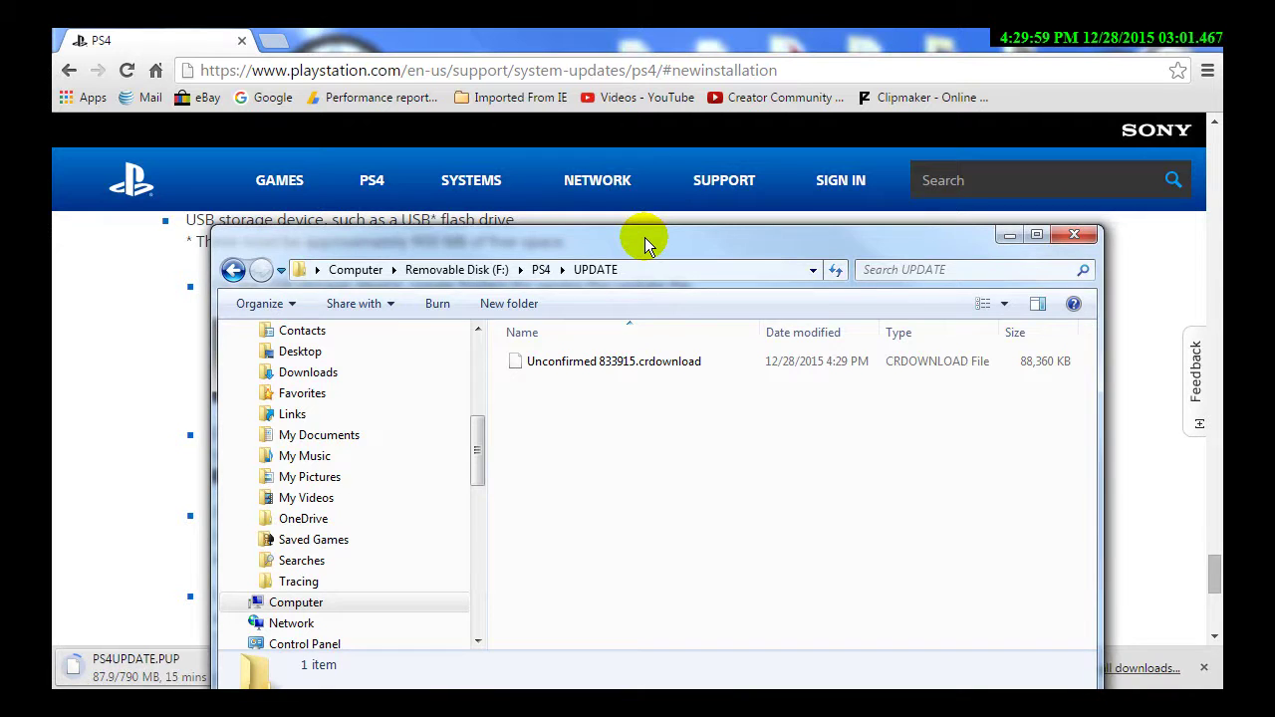
pyautogui.hotkey('alt', 'F4')
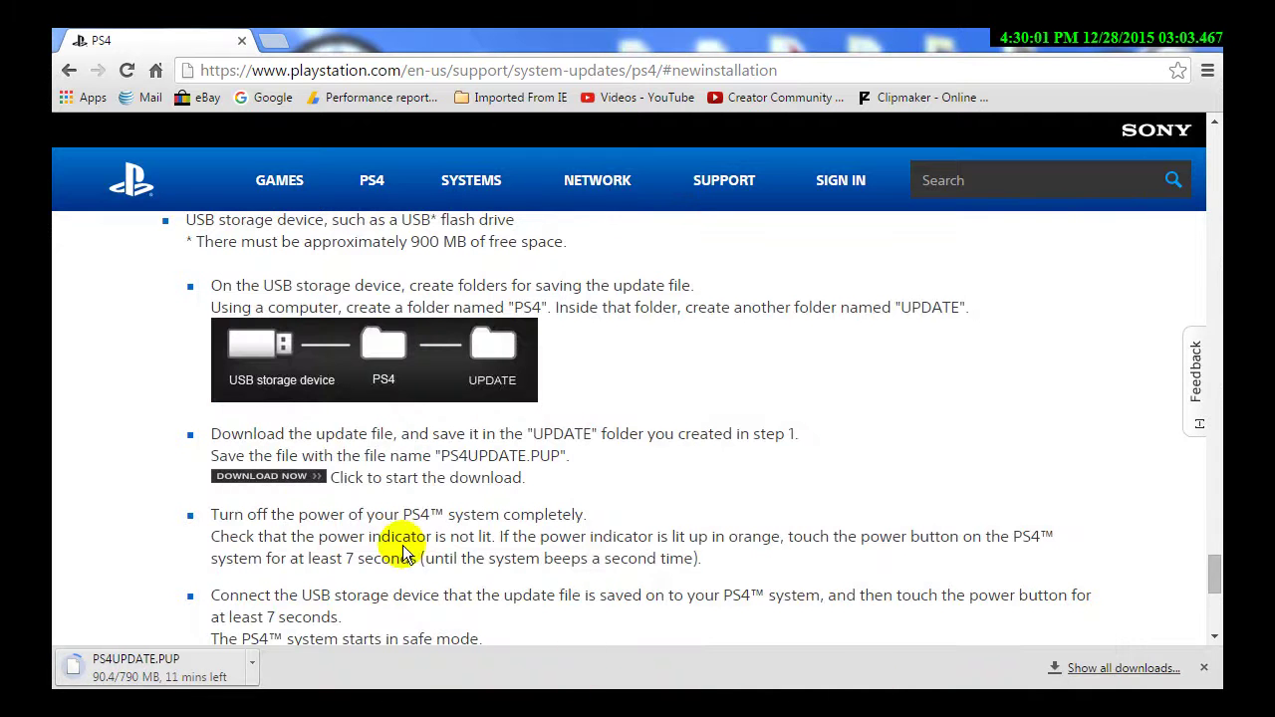
# Open the downloads page and follow PS4UPDATE.PUP's progress toward 790 MB
pyautogui.click(1112, 677)
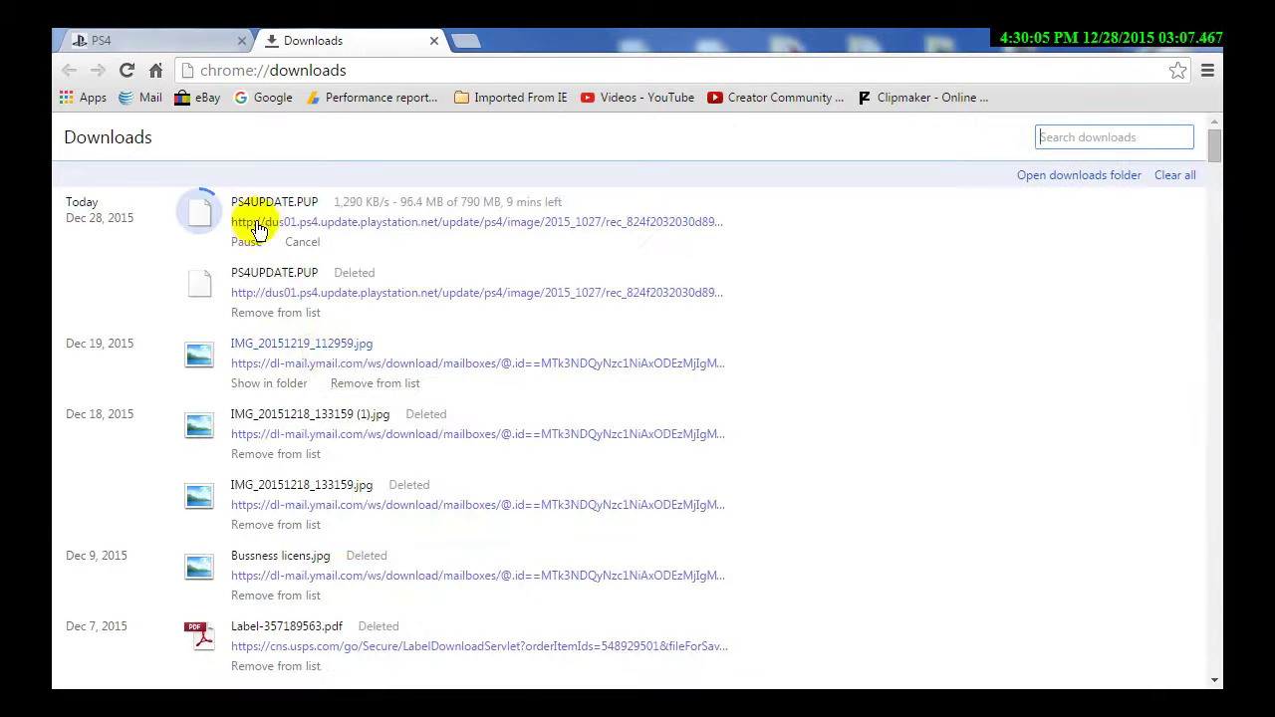
pyautogui.moveTo(478, 242); pyautogui.dragTo(219, 193)
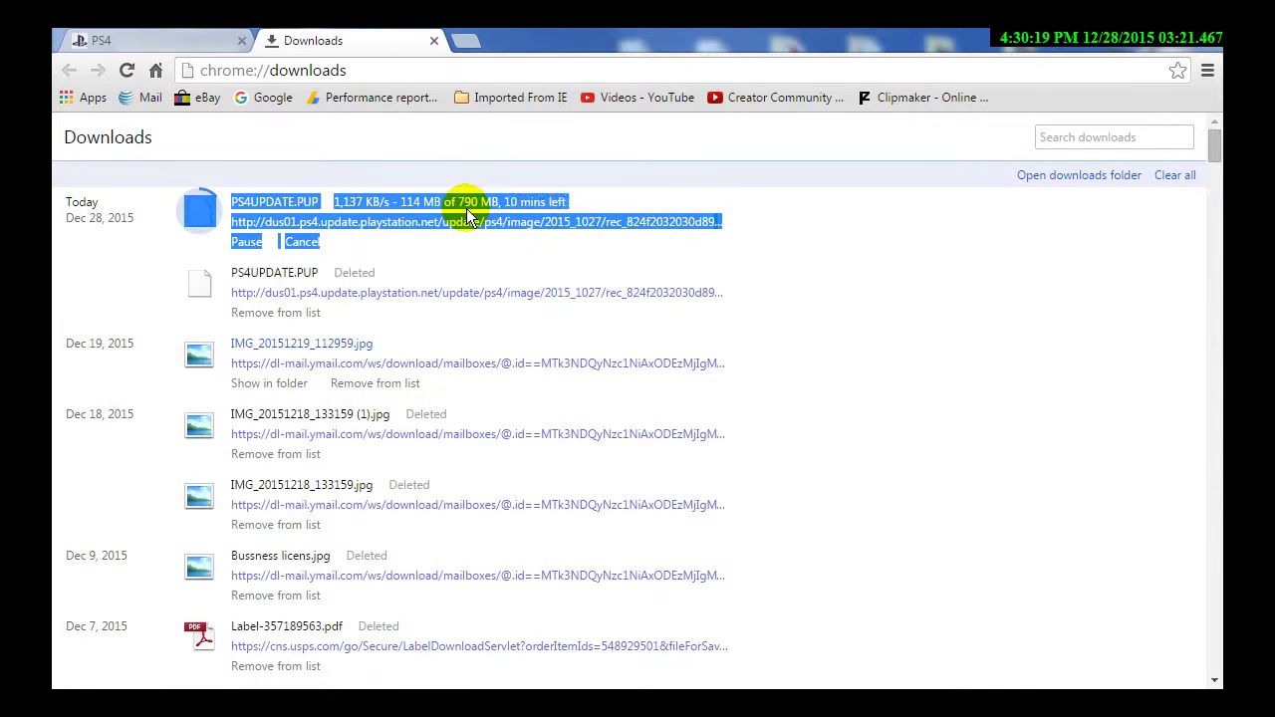
pyautogui.click(885, 254)
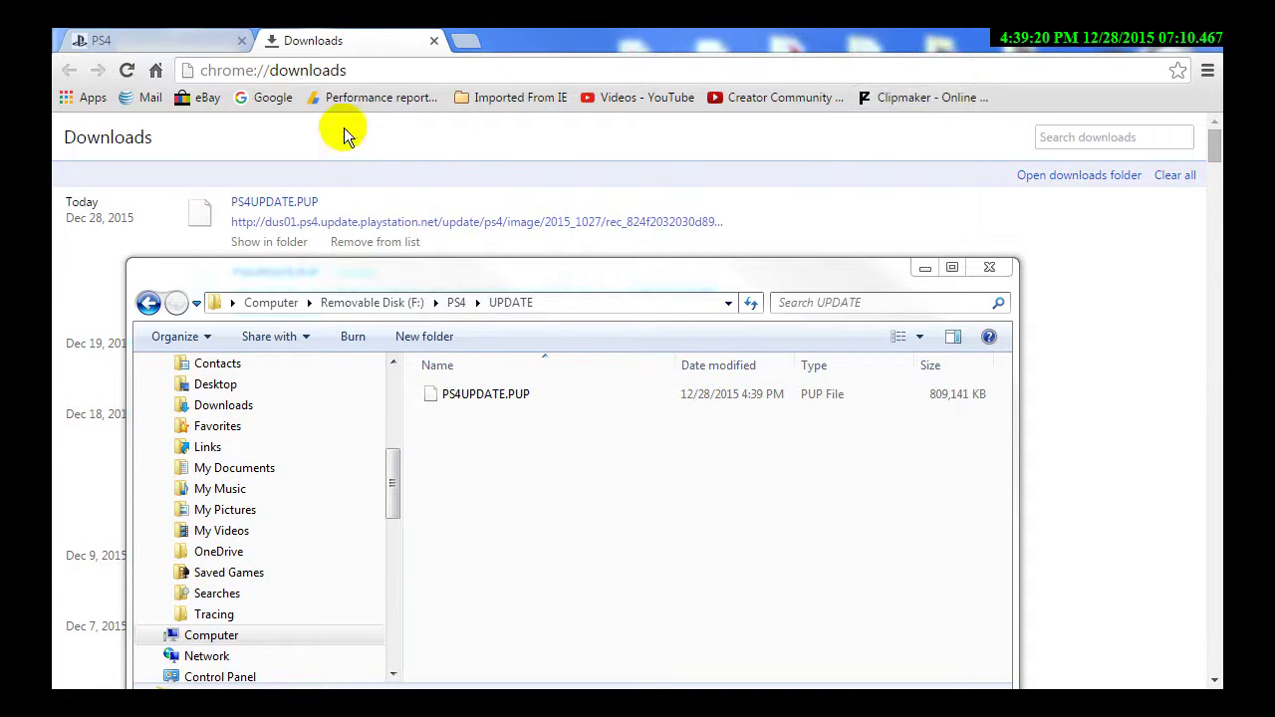
# Close the downloads page and switch back to the UPDATE folder window
pyautogui.click(433, 41)
pyautogui.click(433, 41)
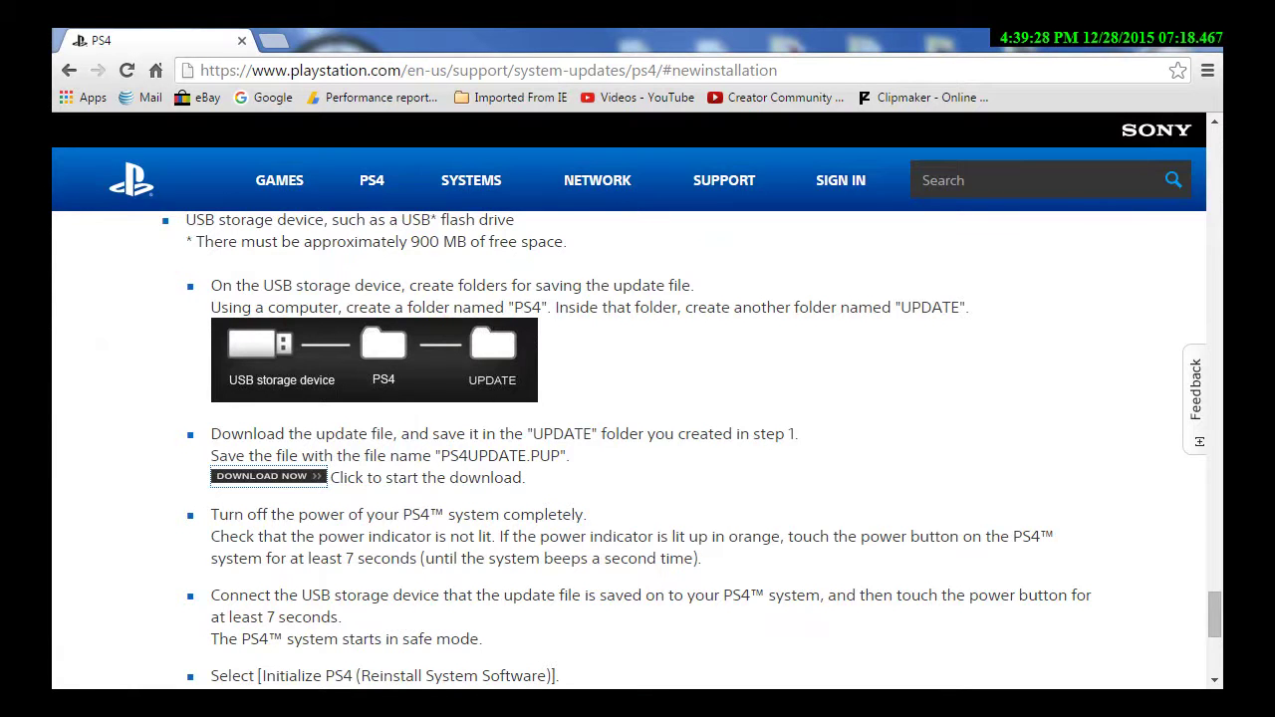
pyautogui.hotkey('alt', 'Tab')
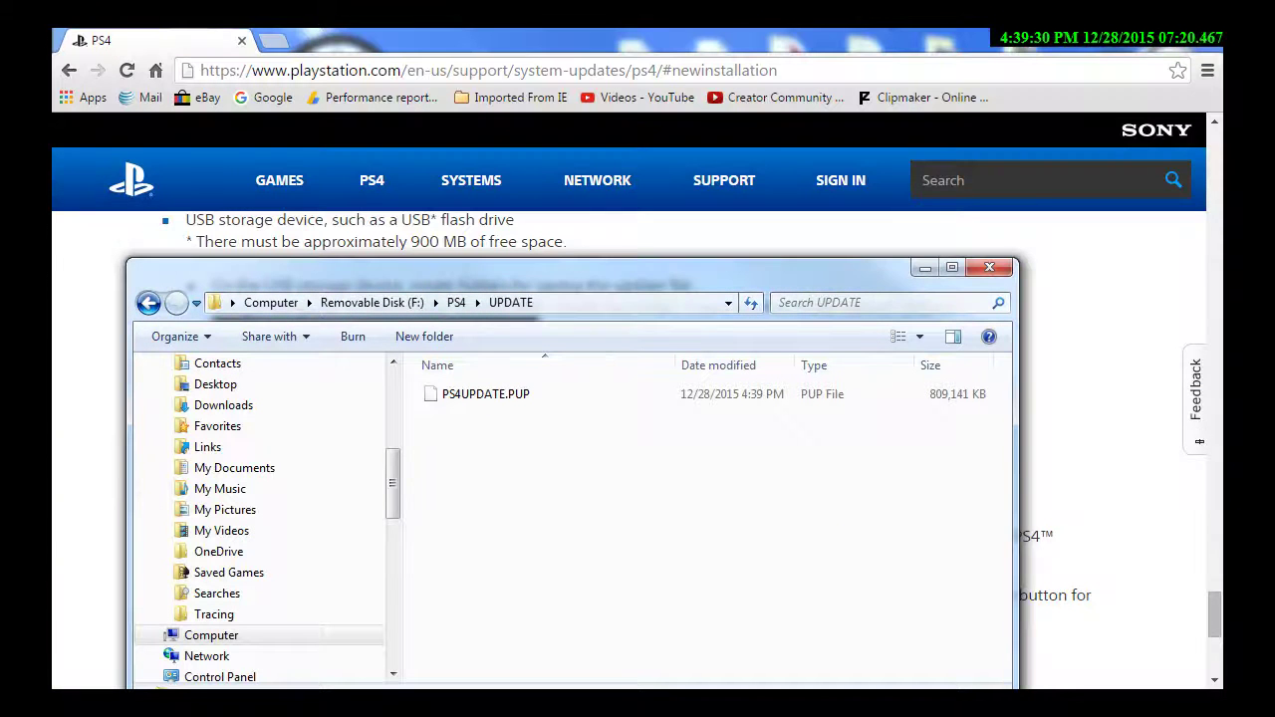
# Go back to F: and reopen PS4 > UPDATE to confirm PS4UPDATE.PUP is there
pyautogui.click(147, 303)
pyautogui.click(148, 303)
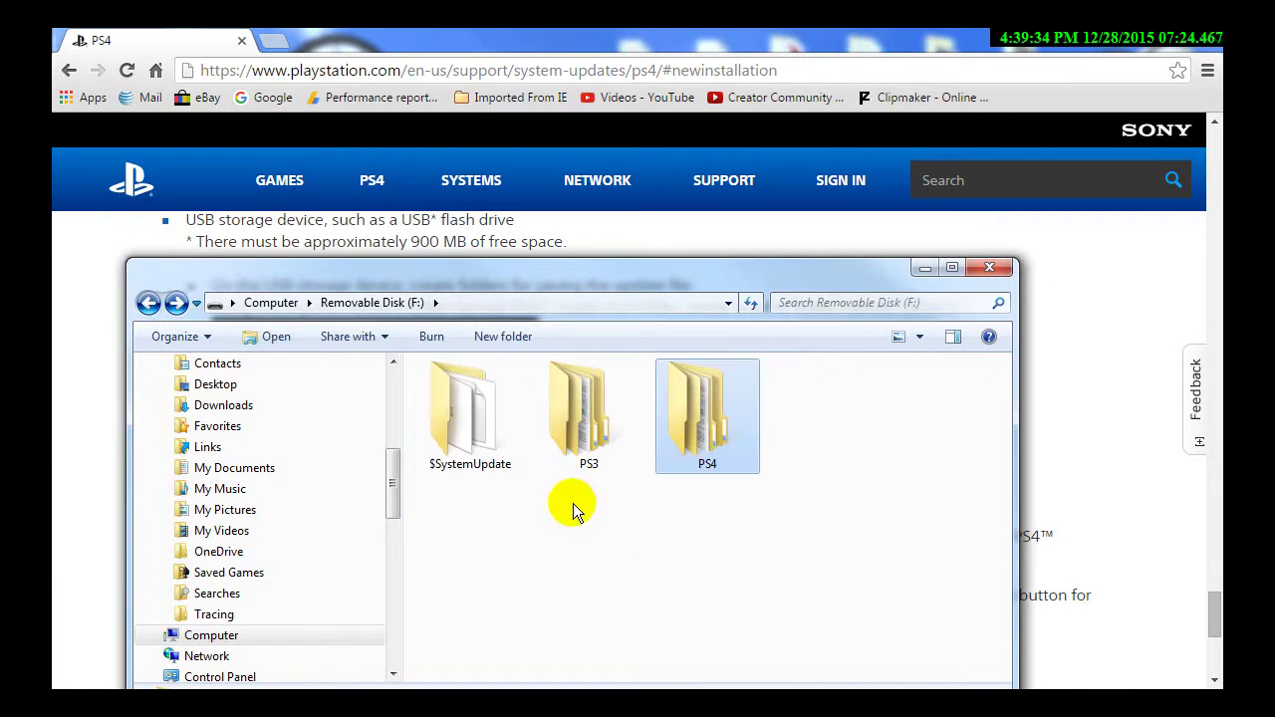
pyautogui.moveTo(584, 496); pyautogui.dragTo(463, 390)
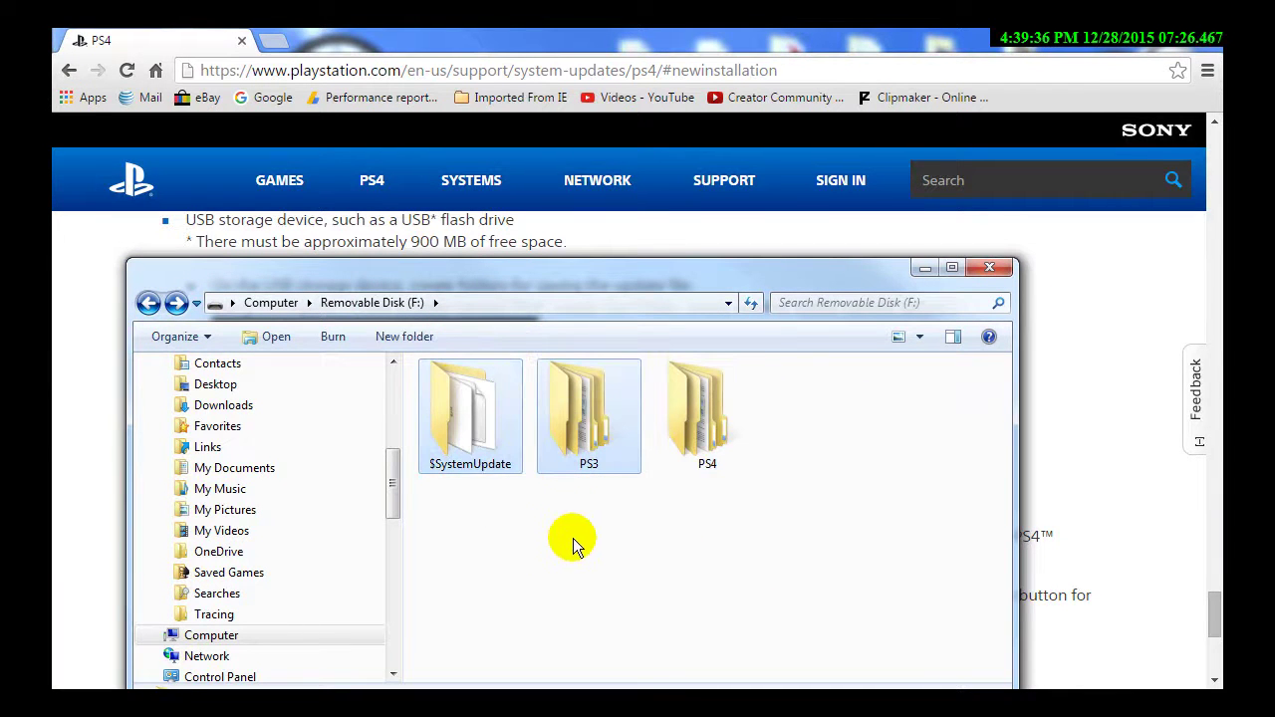
pyautogui.click(703, 428)
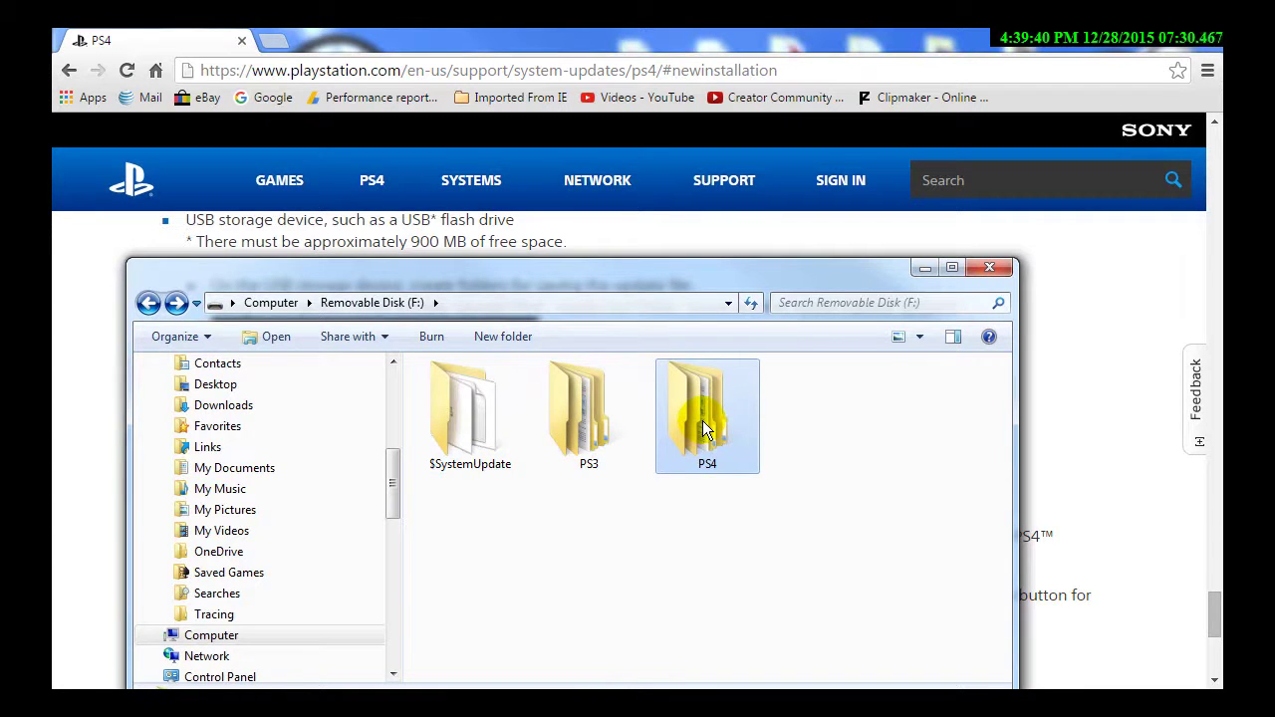
pyautogui.doubleClick(703, 429)
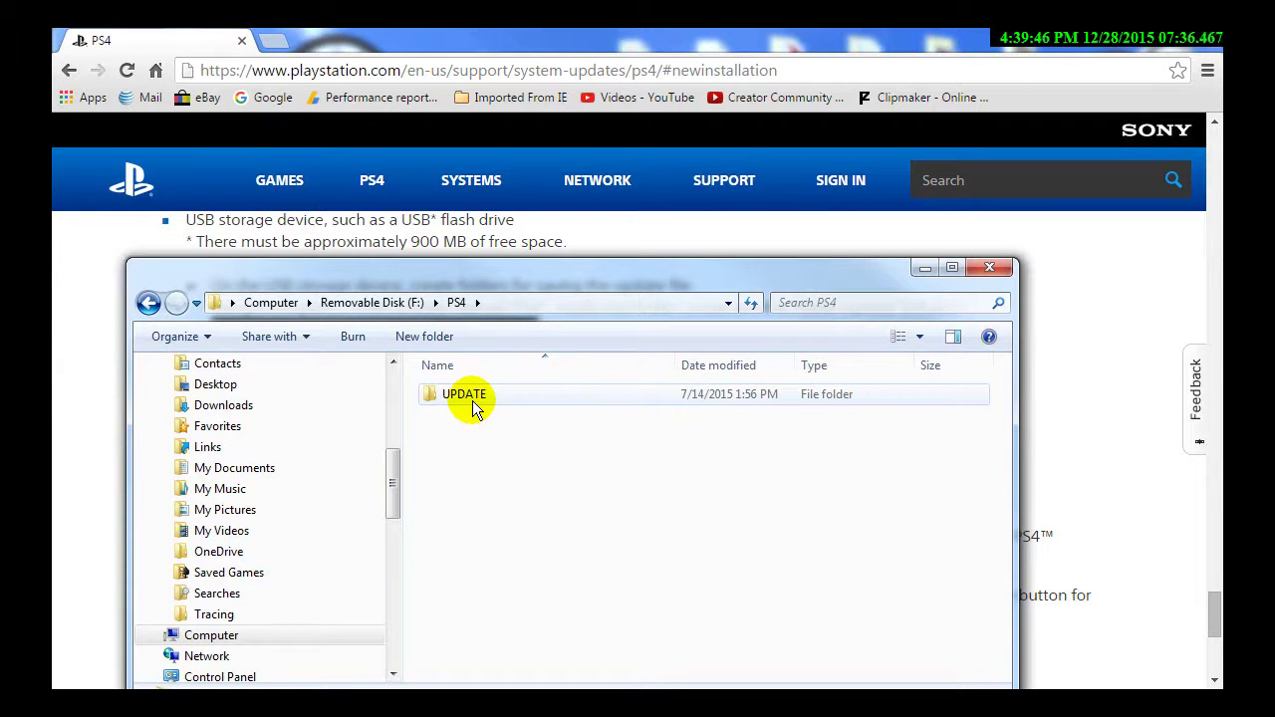
pyautogui.doubleClick(550, 395)
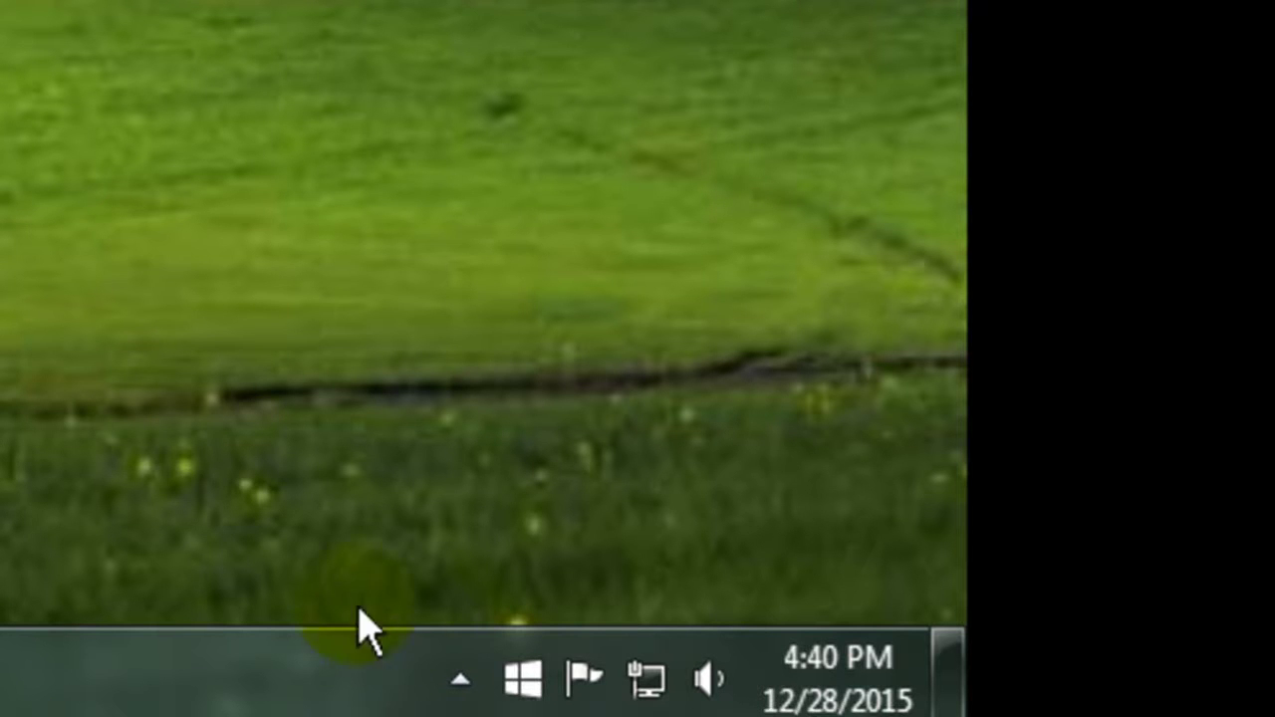
# Eject the Gigaware Removable Disk (F:) through Safely Remove Hardware in the tray
pyautogui.click(459, 683)
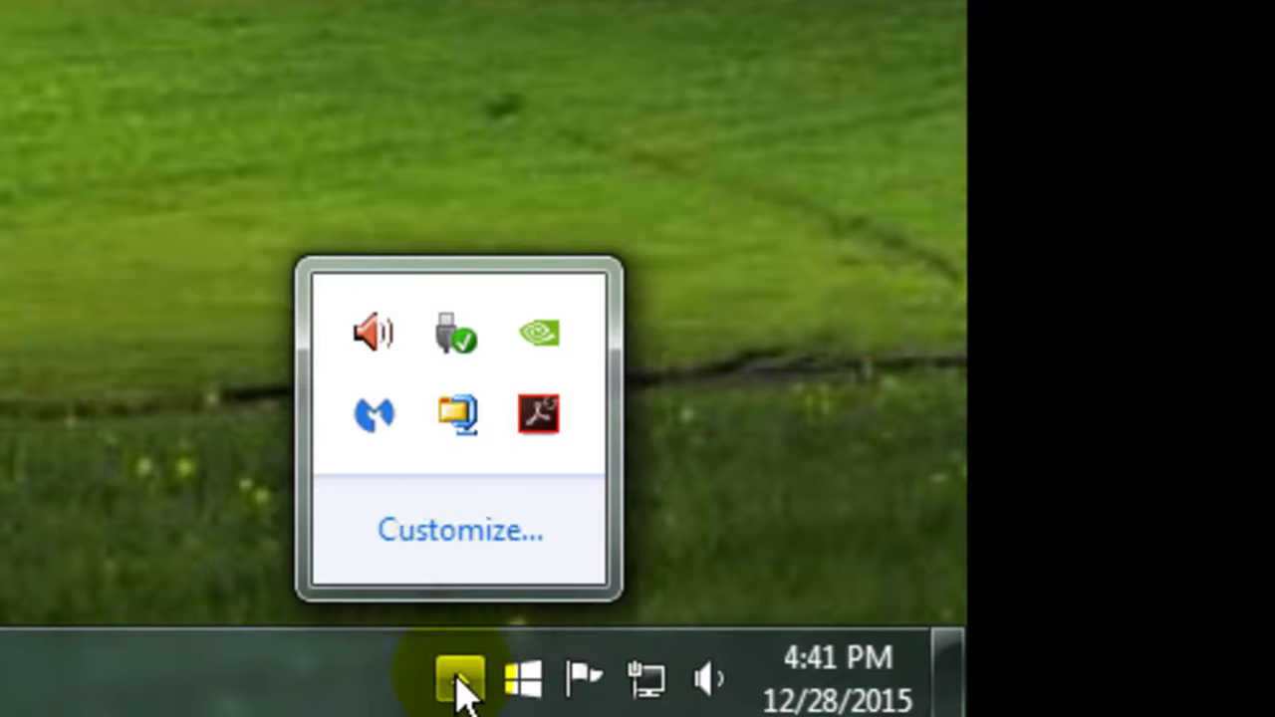
pyautogui.click(455, 337)
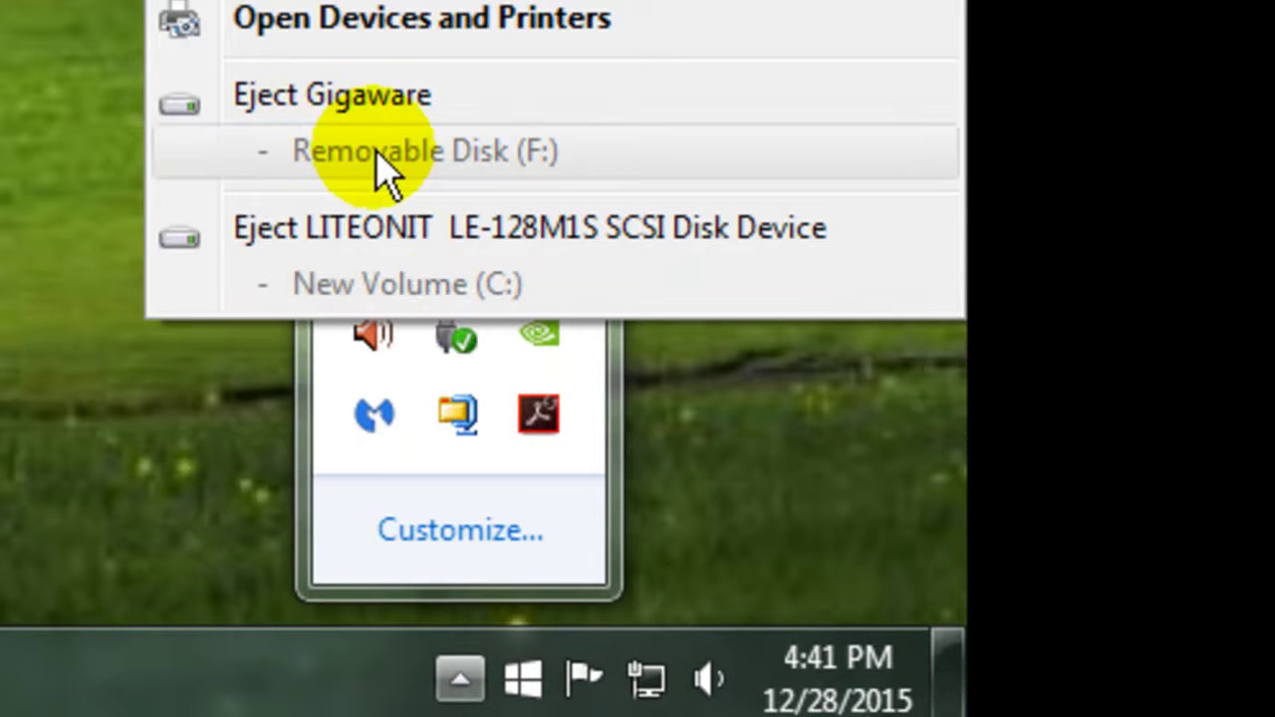
pyautogui.click(351, 92)
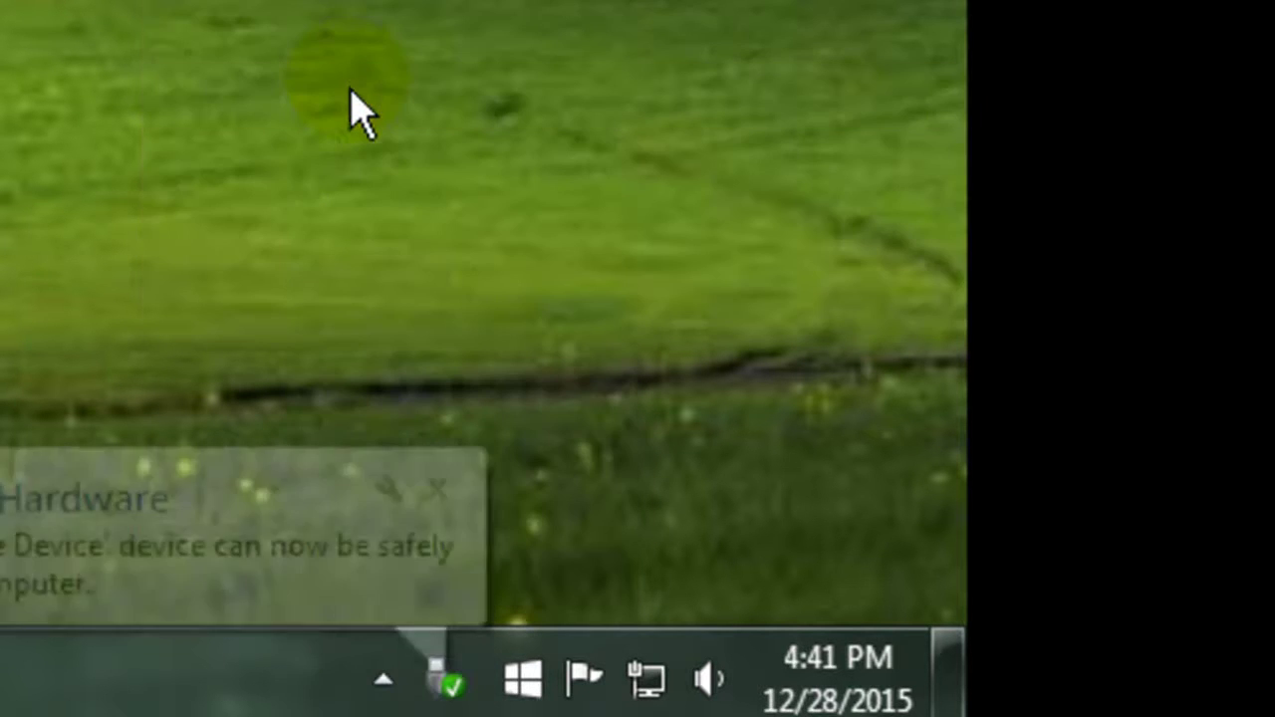